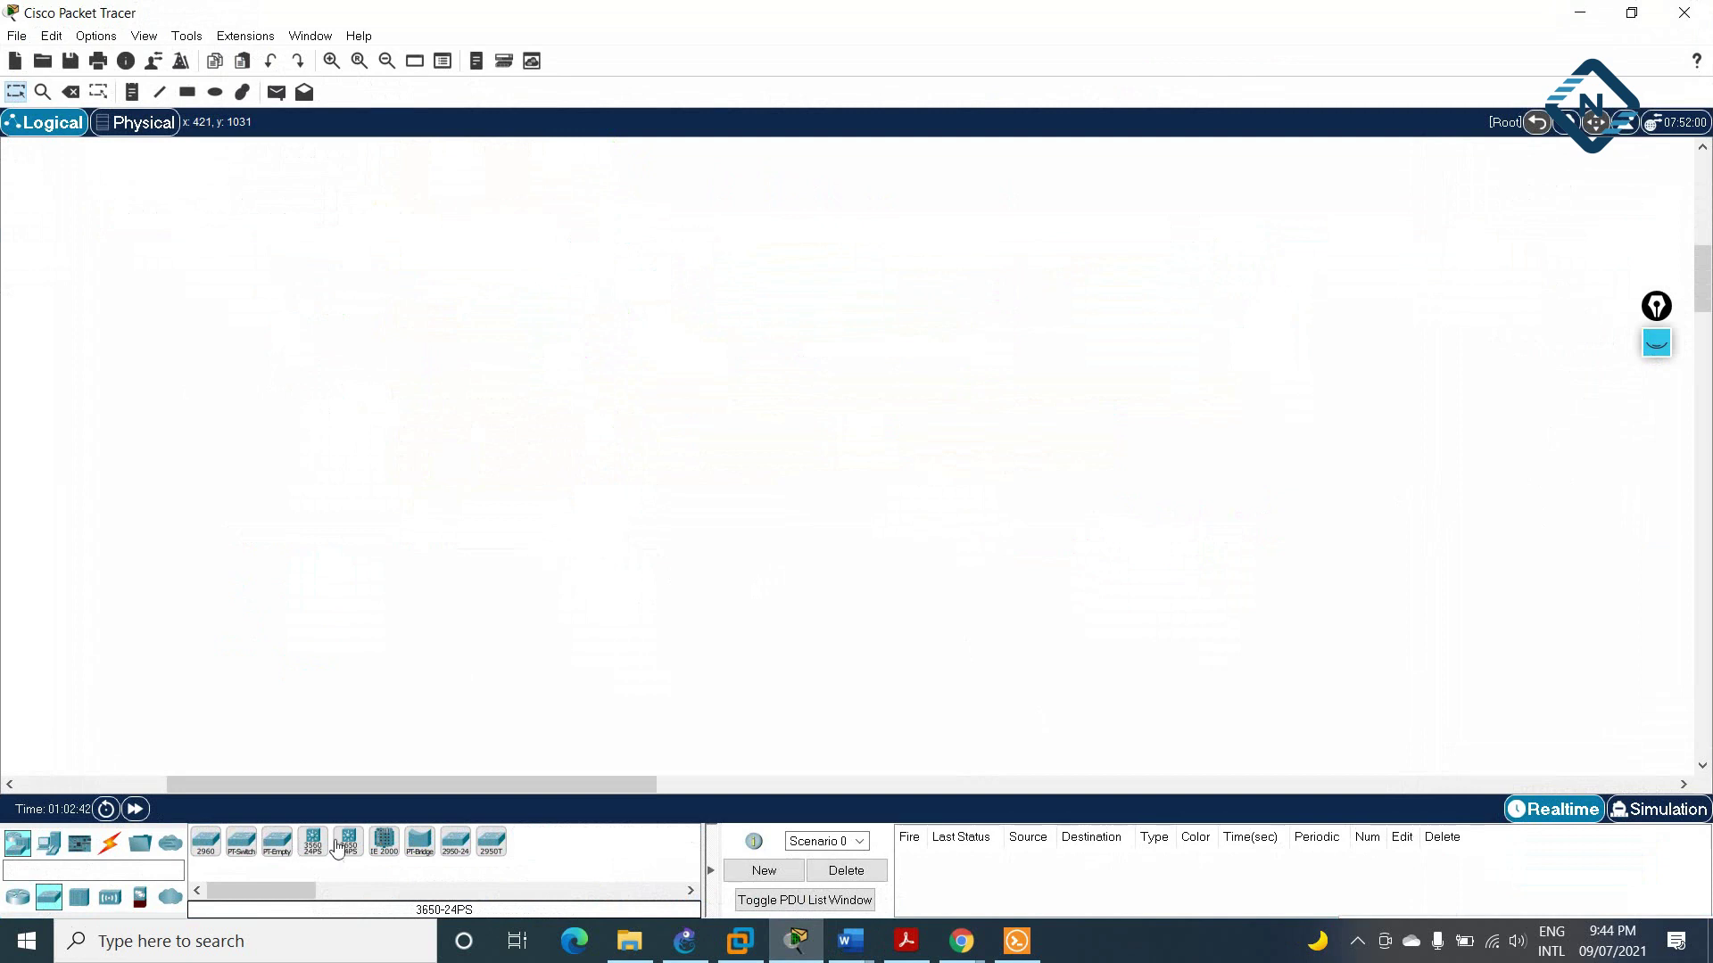
Step: Place two 3650-24PS multilayer switches side by side in the logical workspace
{"action": "left_click", "coordinate": [521, 293]}
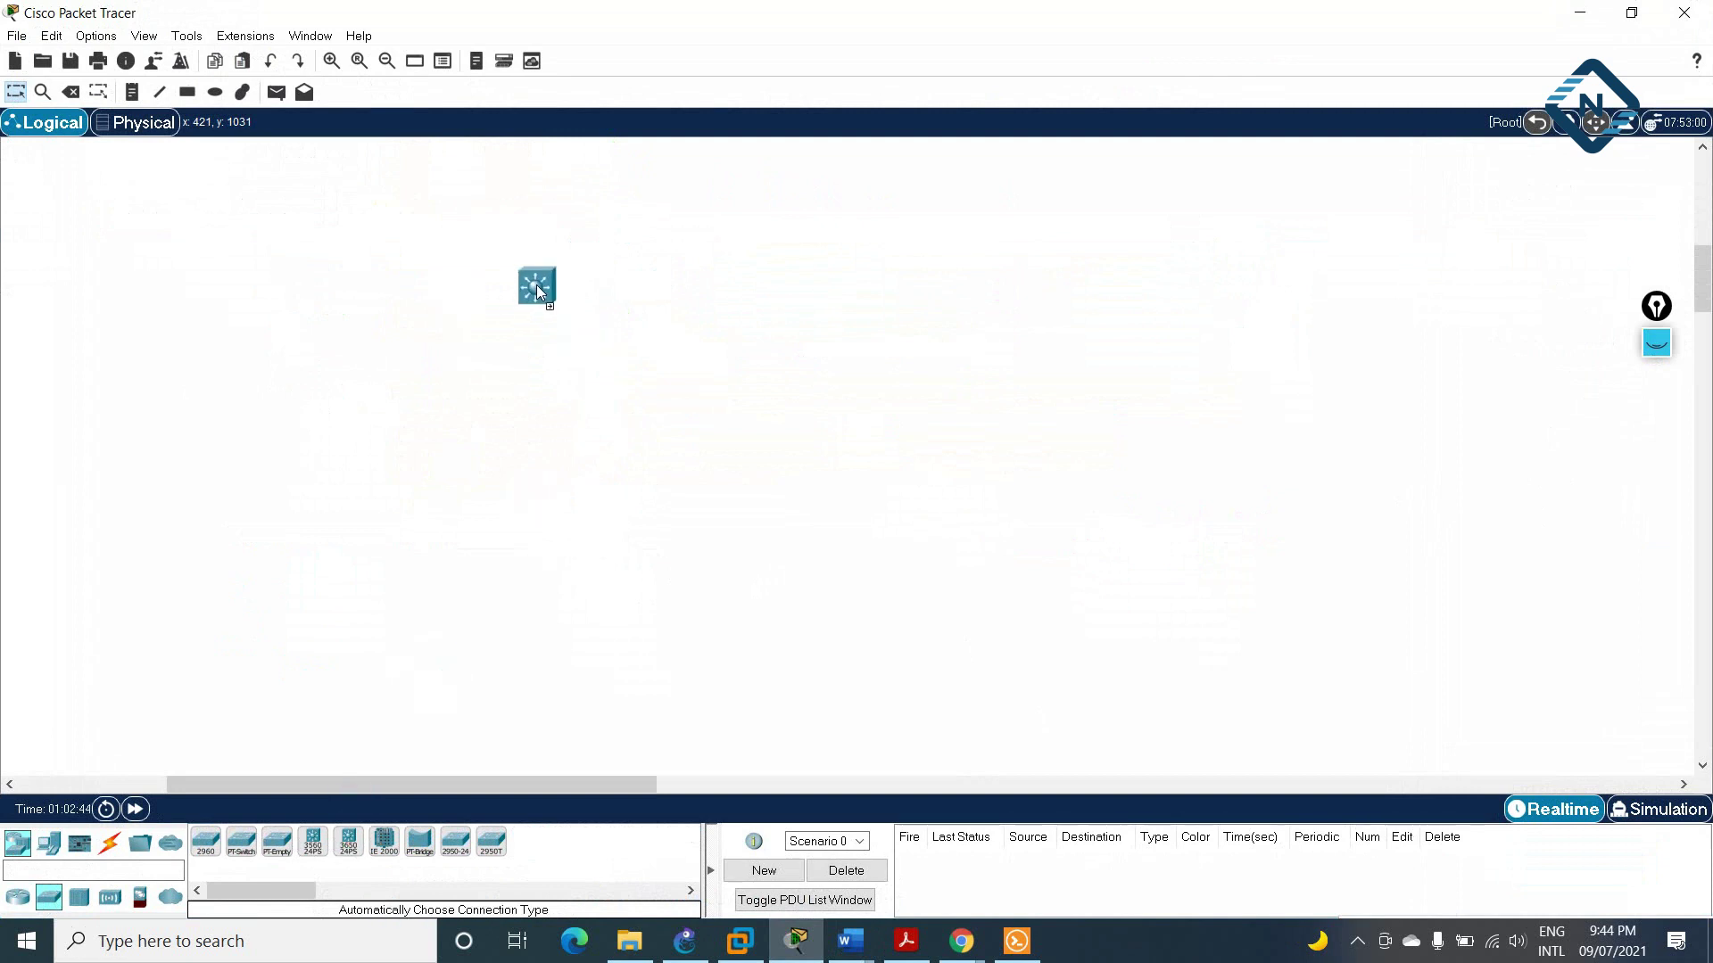
{"action": "left_click", "coordinate": [537, 286]}
{"action": "left_click", "coordinate": [348, 843]}
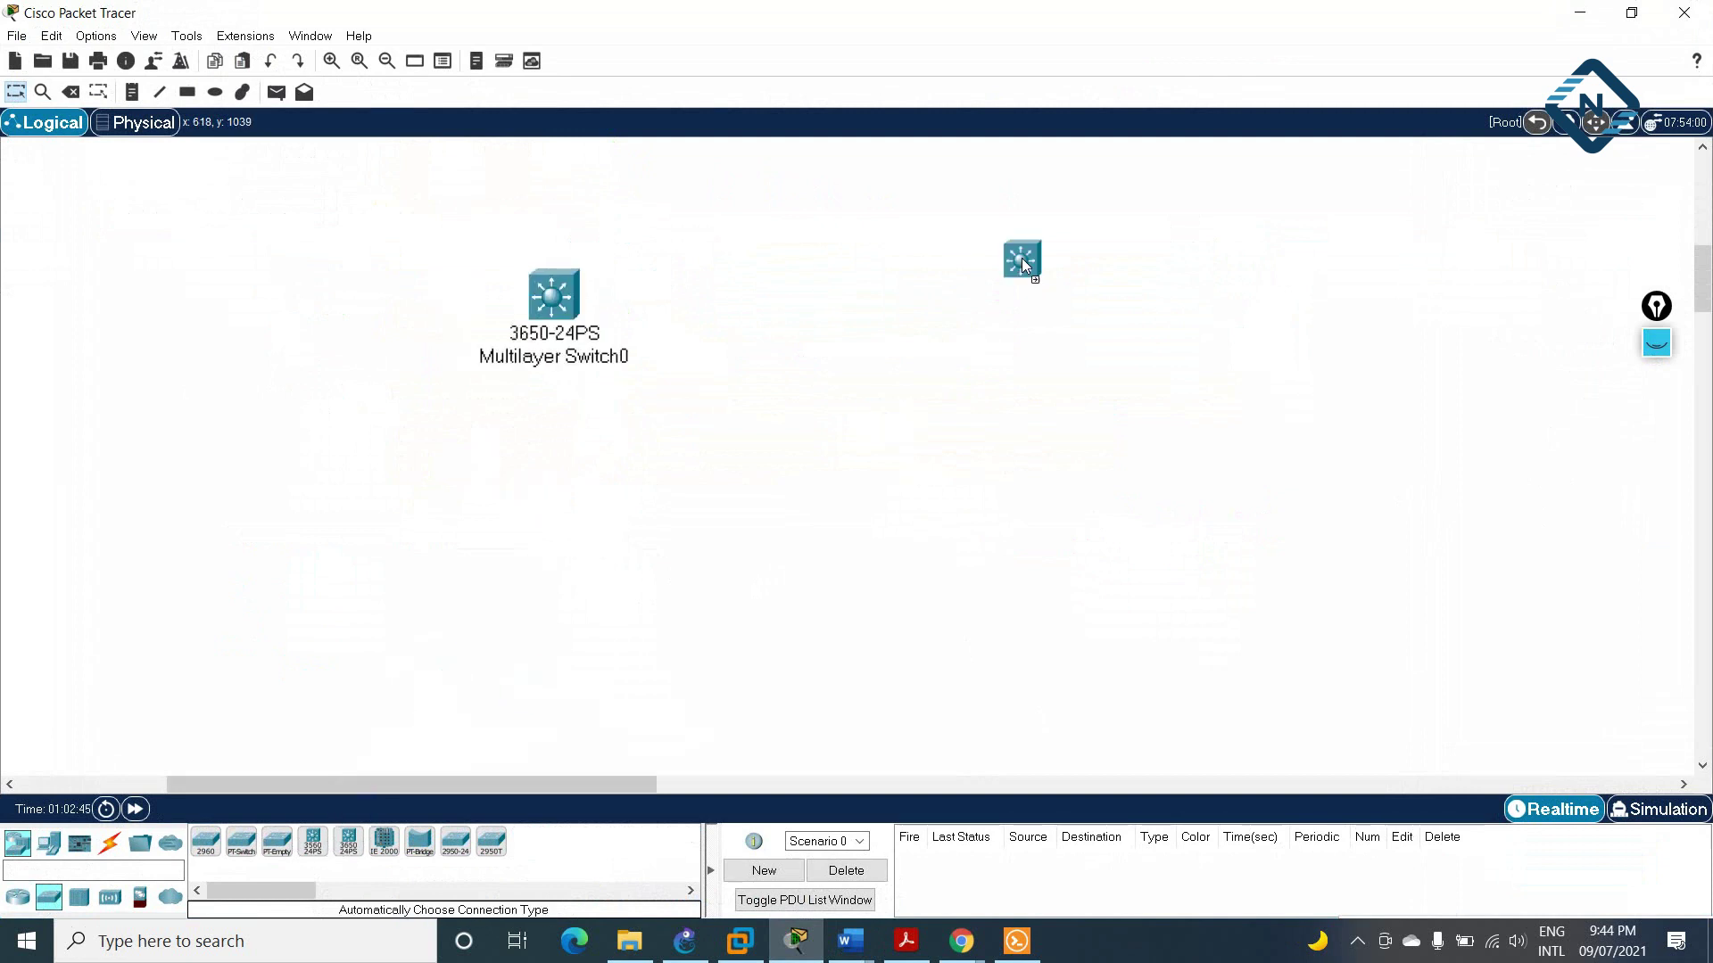
{"action": "left_click", "coordinate": [874, 303]}
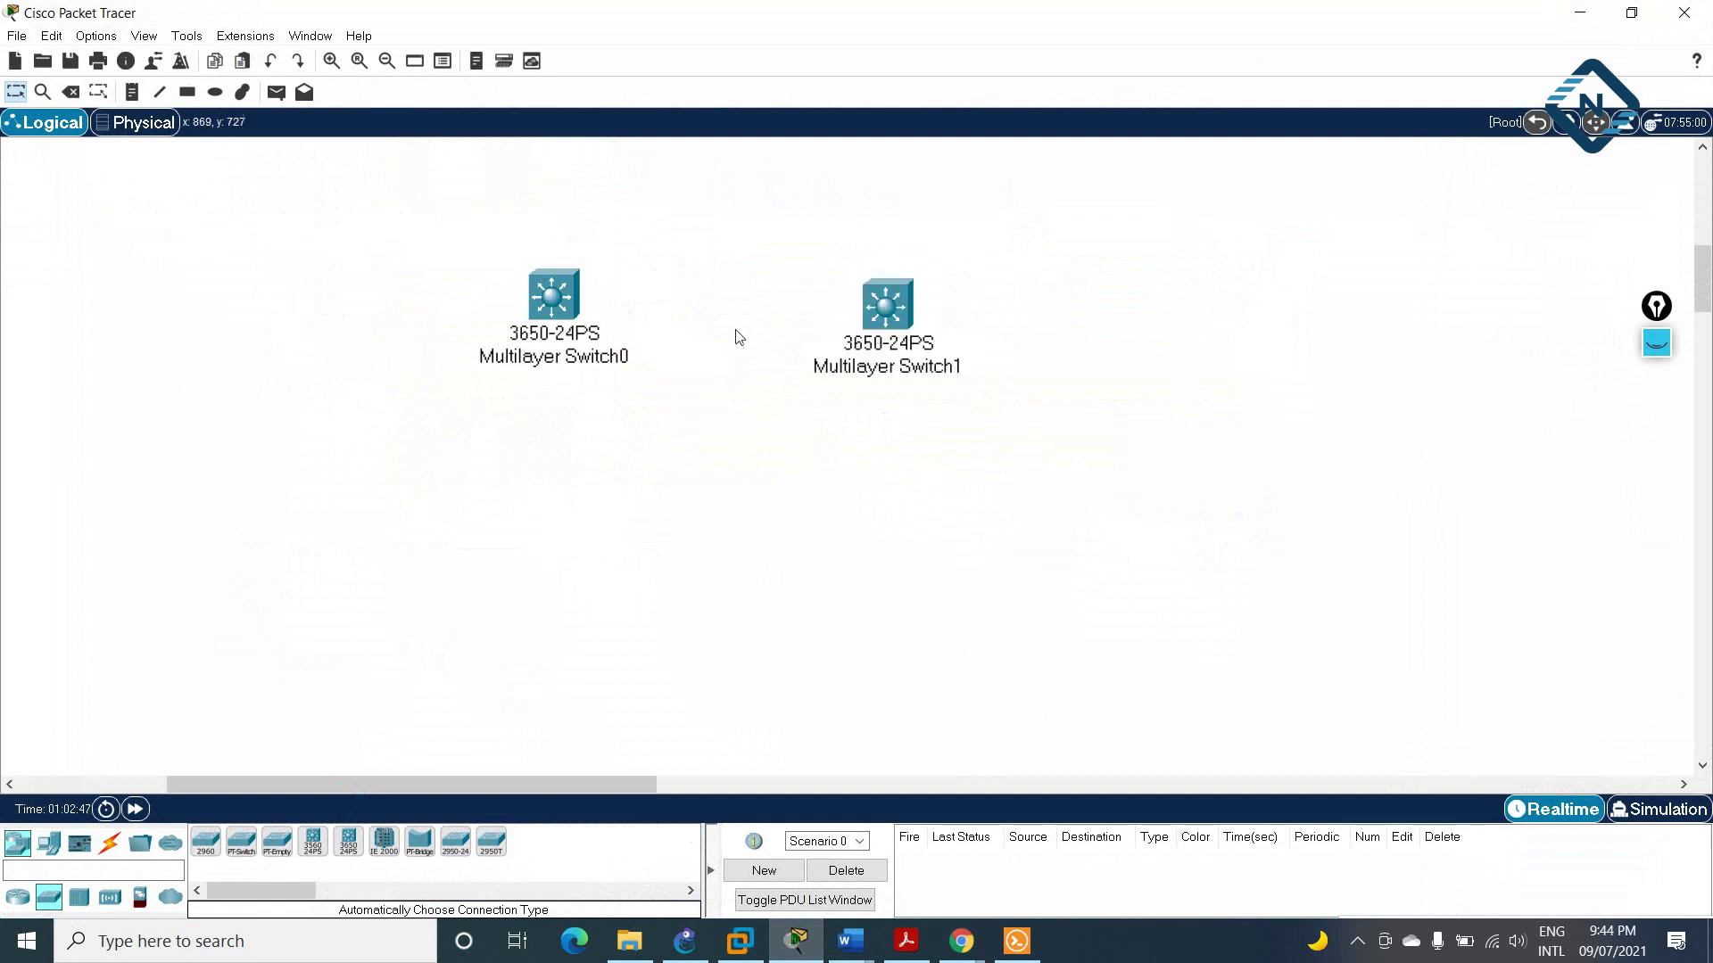
Step: Connect Multilayer Switch0 to Multilayer Switch1 with an automatically chosen cable and move the two switches farther apart
{"action": "left_click", "coordinate": [331, 61]}
{"action": "left_click", "coordinate": [332, 62]}
{"action": "left_click", "coordinate": [332, 62]}
{"action": "left_click", "coordinate": [332, 61]}
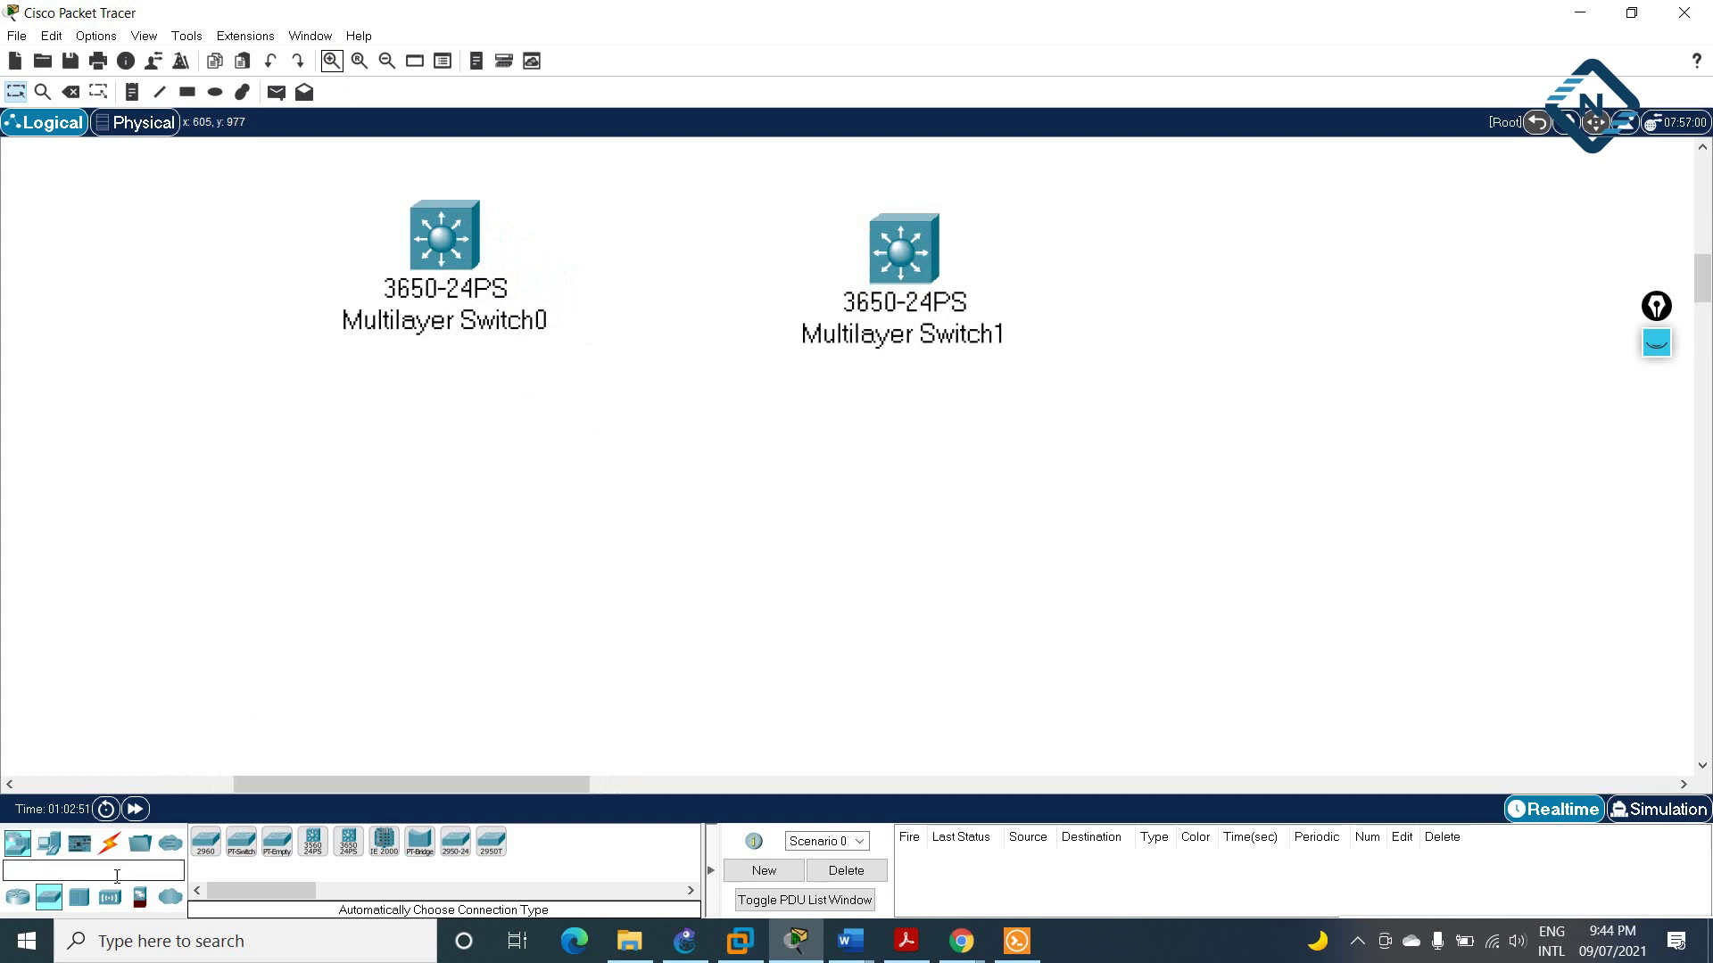
{"action": "left_click", "coordinate": [110, 843]}
{"action": "left_click", "coordinate": [204, 842]}
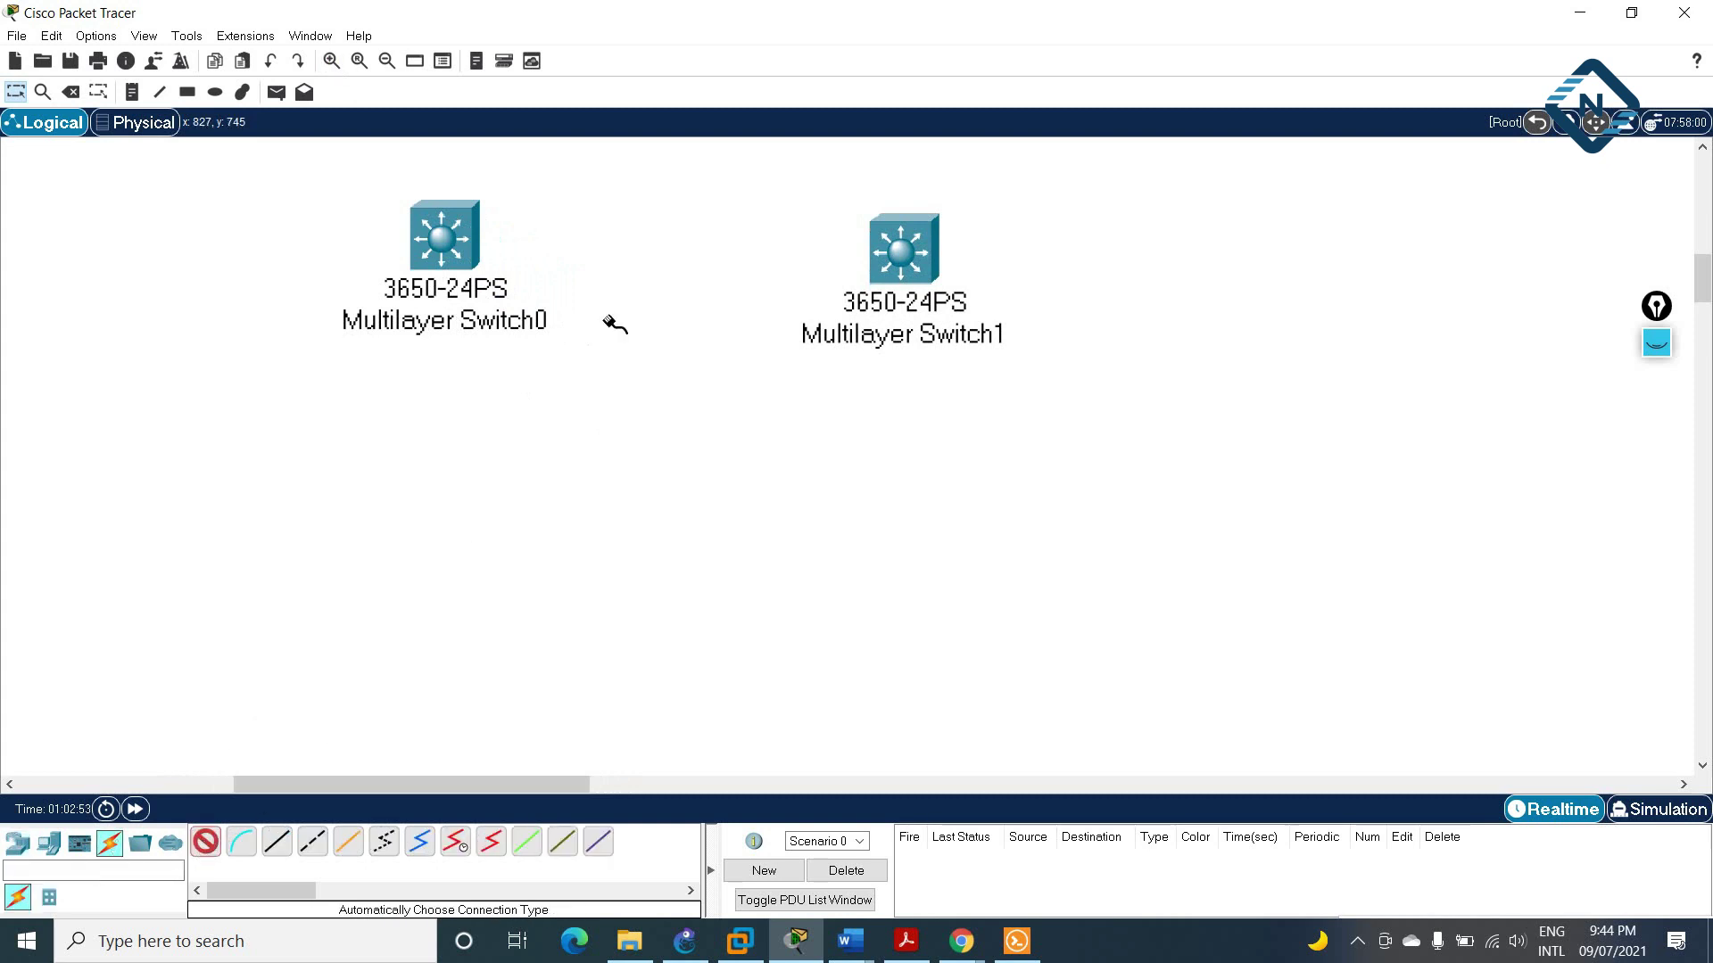
{"action": "left_click", "coordinate": [472, 221]}
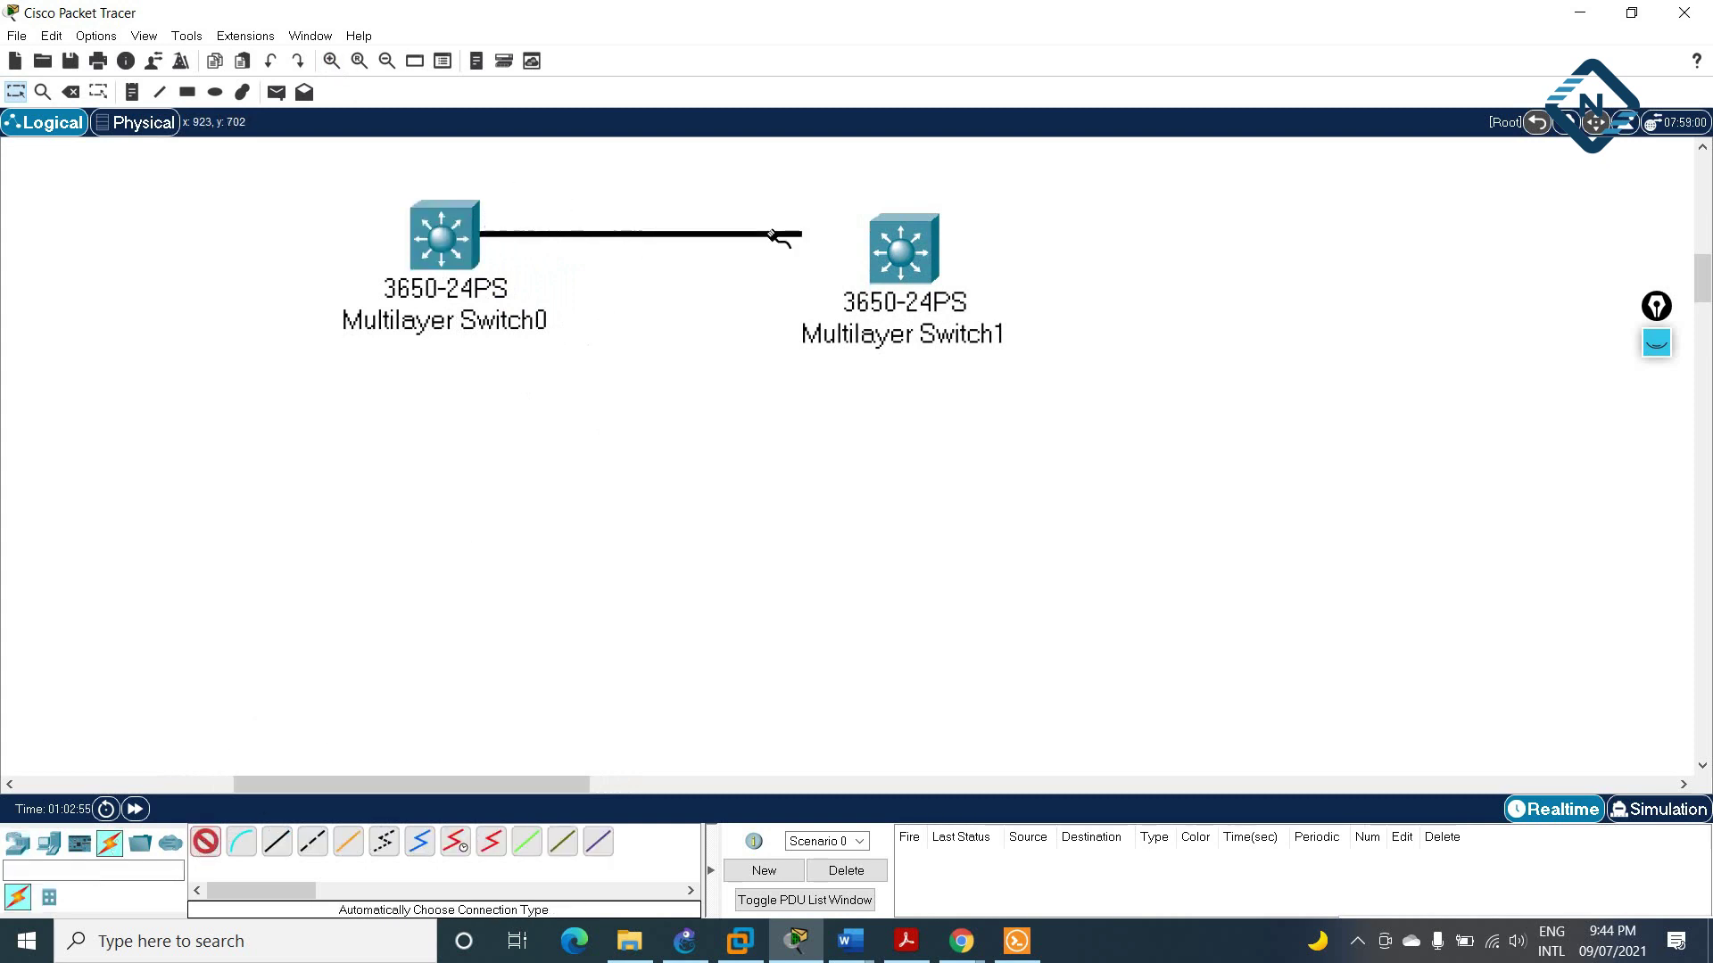
{"action": "left_click", "coordinate": [910, 248]}
{"action": "left_click_drag", "start_coordinate": [912, 248], "coordinate": [1024, 230]}
{"action": "left_click_drag", "start_coordinate": [421, 244], "coordinate": [393, 250]}
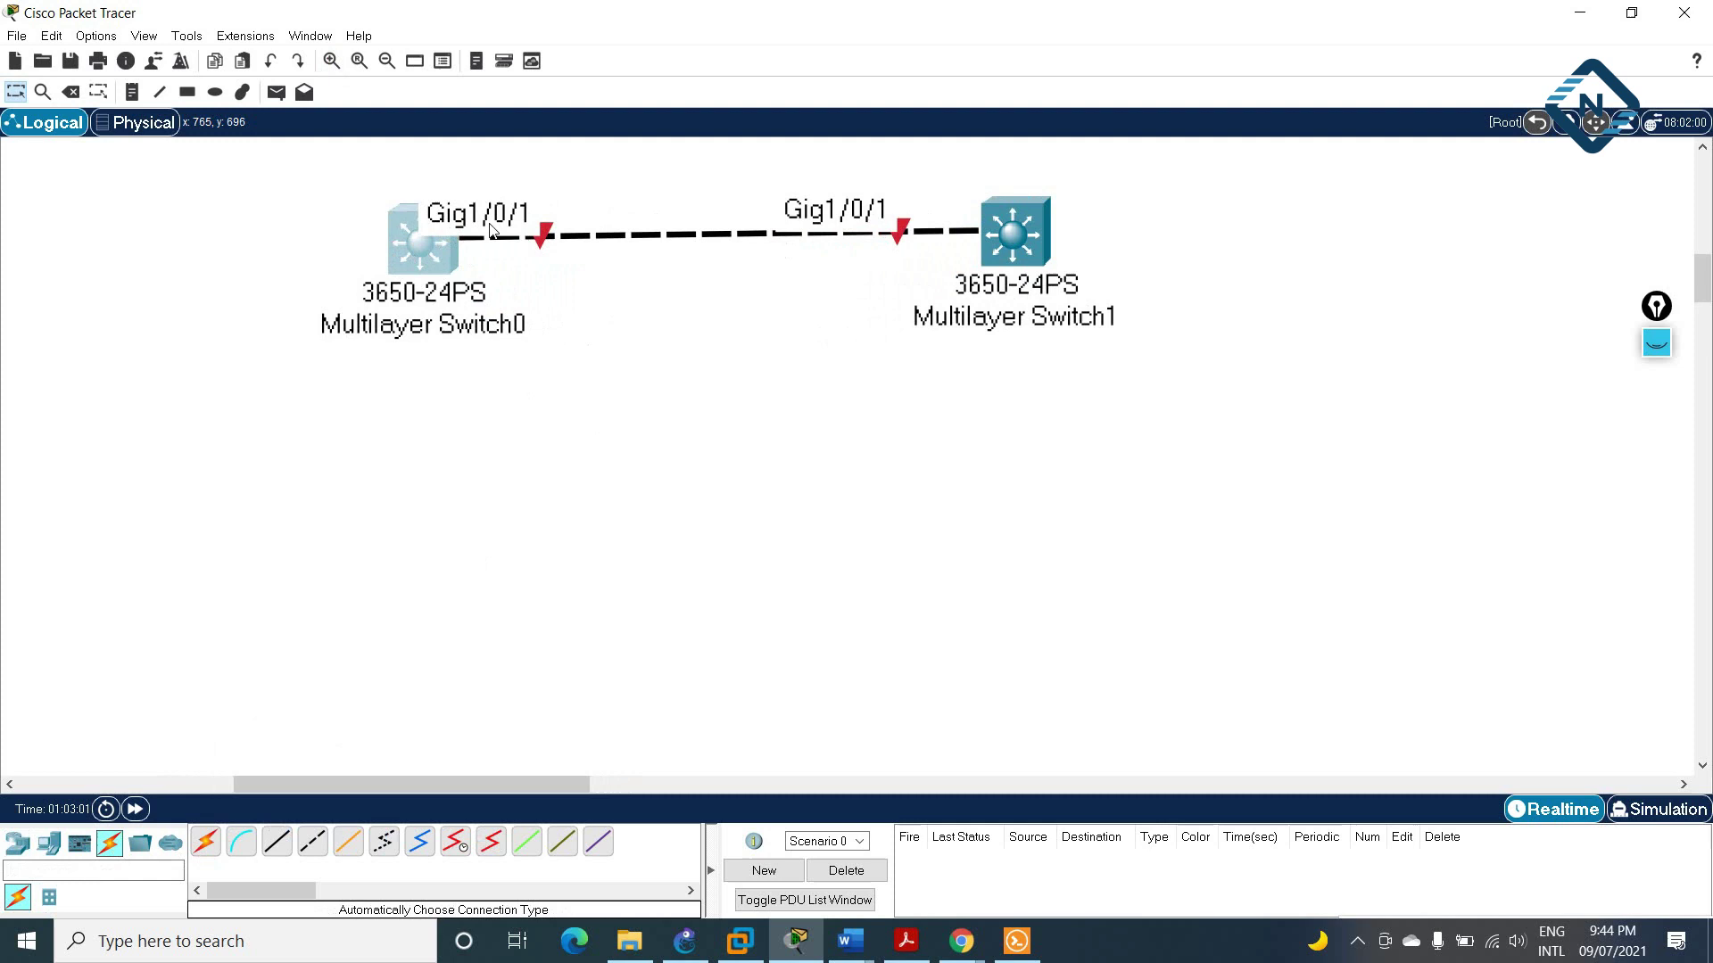
Step: Add a second and a third automatically chosen link between Multilayer Switch0 and Multilayer Switch1
{"action": "left_click", "coordinate": [205, 841]}
{"action": "left_click", "coordinate": [446, 252]}
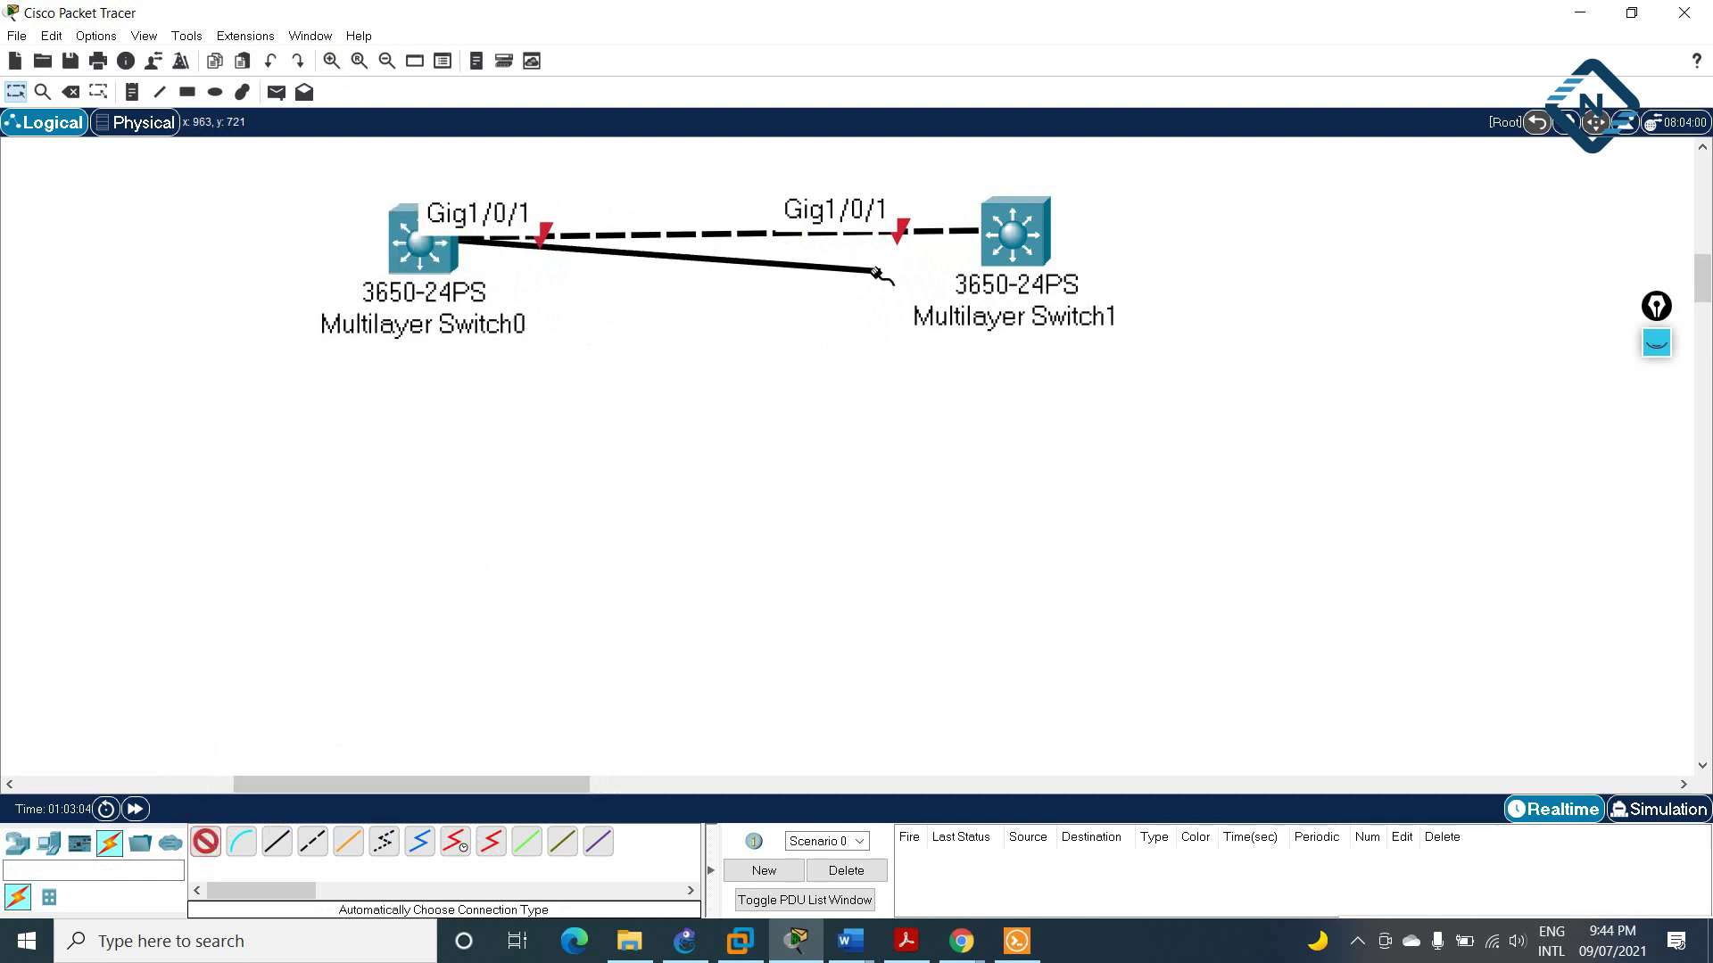
{"action": "left_click", "coordinate": [1004, 233]}
{"action": "left_click", "coordinate": [205, 841]}
{"action": "left_click", "coordinate": [439, 262]}
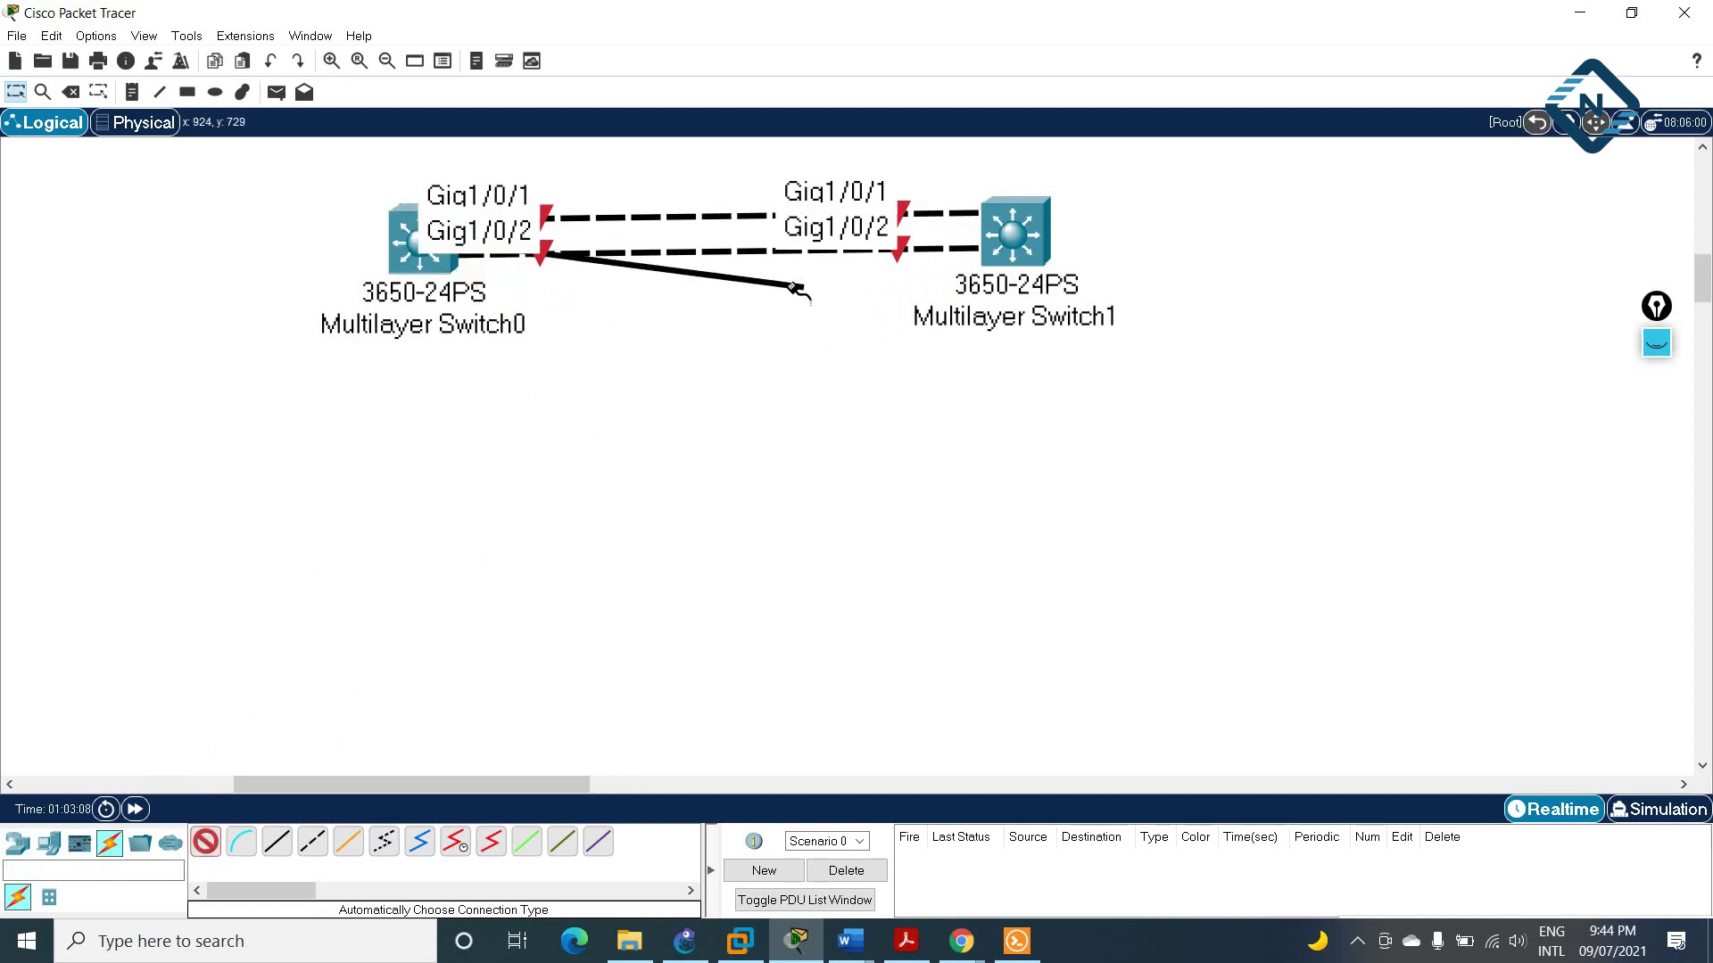
{"action": "left_click", "coordinate": [1006, 257]}
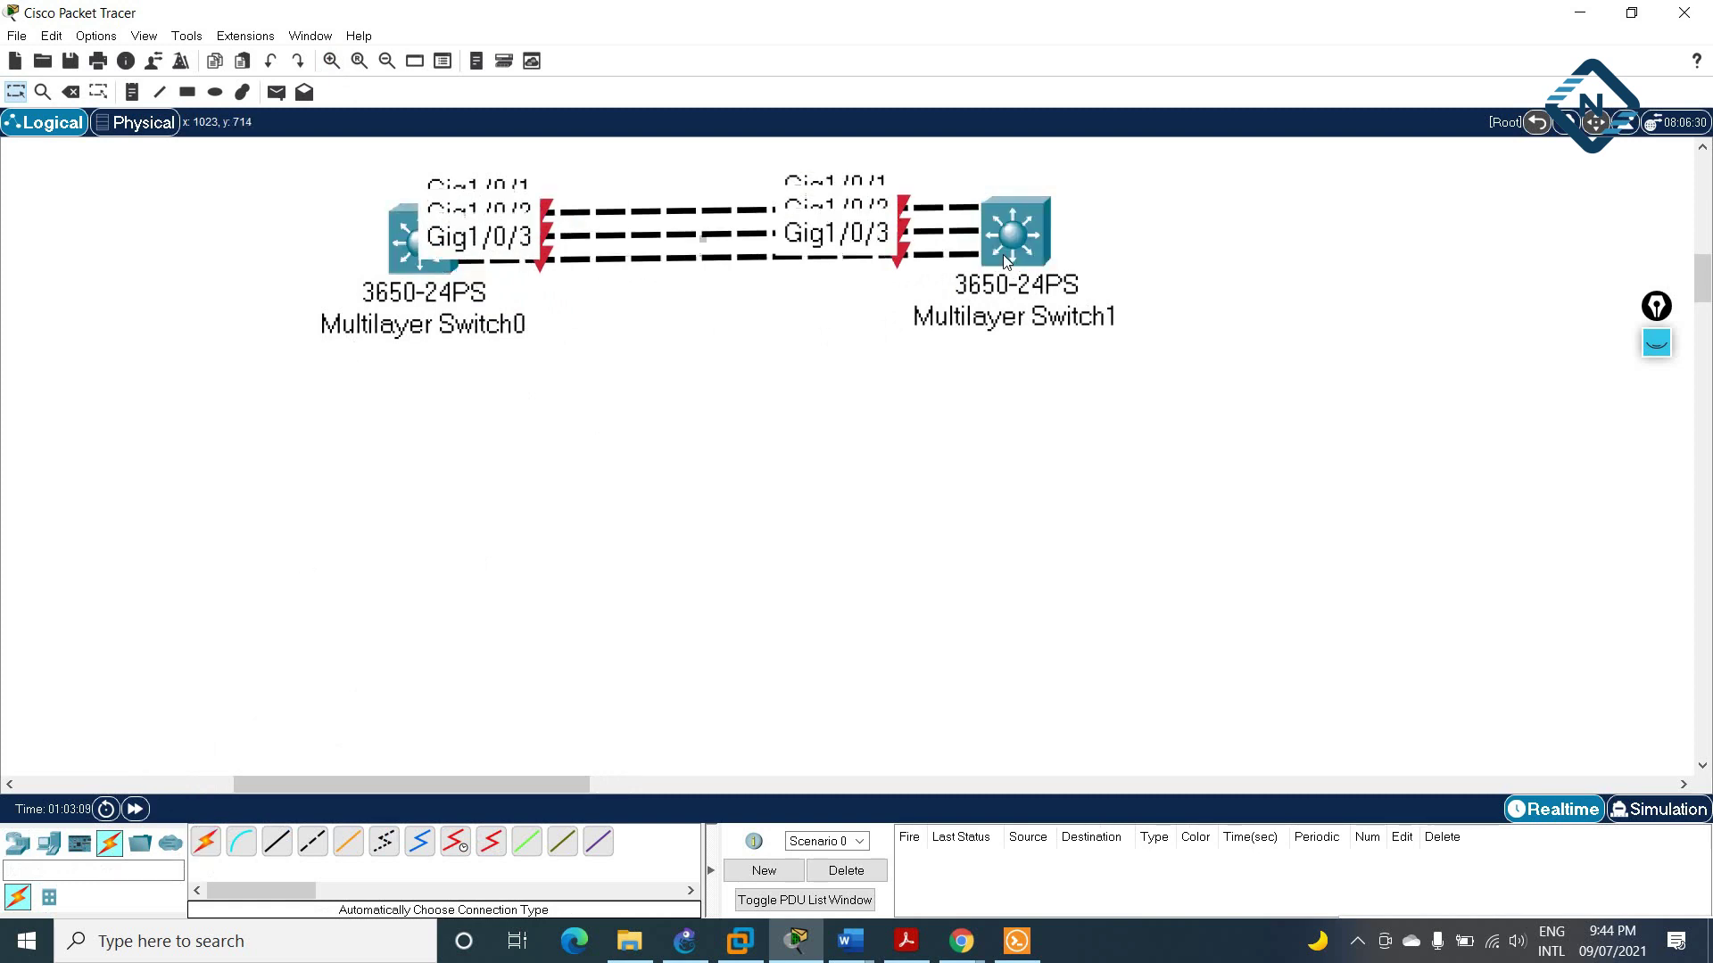
Step: Turn off Always Show Port Labels in Logical Workspace in the preferences
{"action": "left_click", "coordinate": [94, 38]}
{"action": "left_click", "coordinate": [98, 64]}
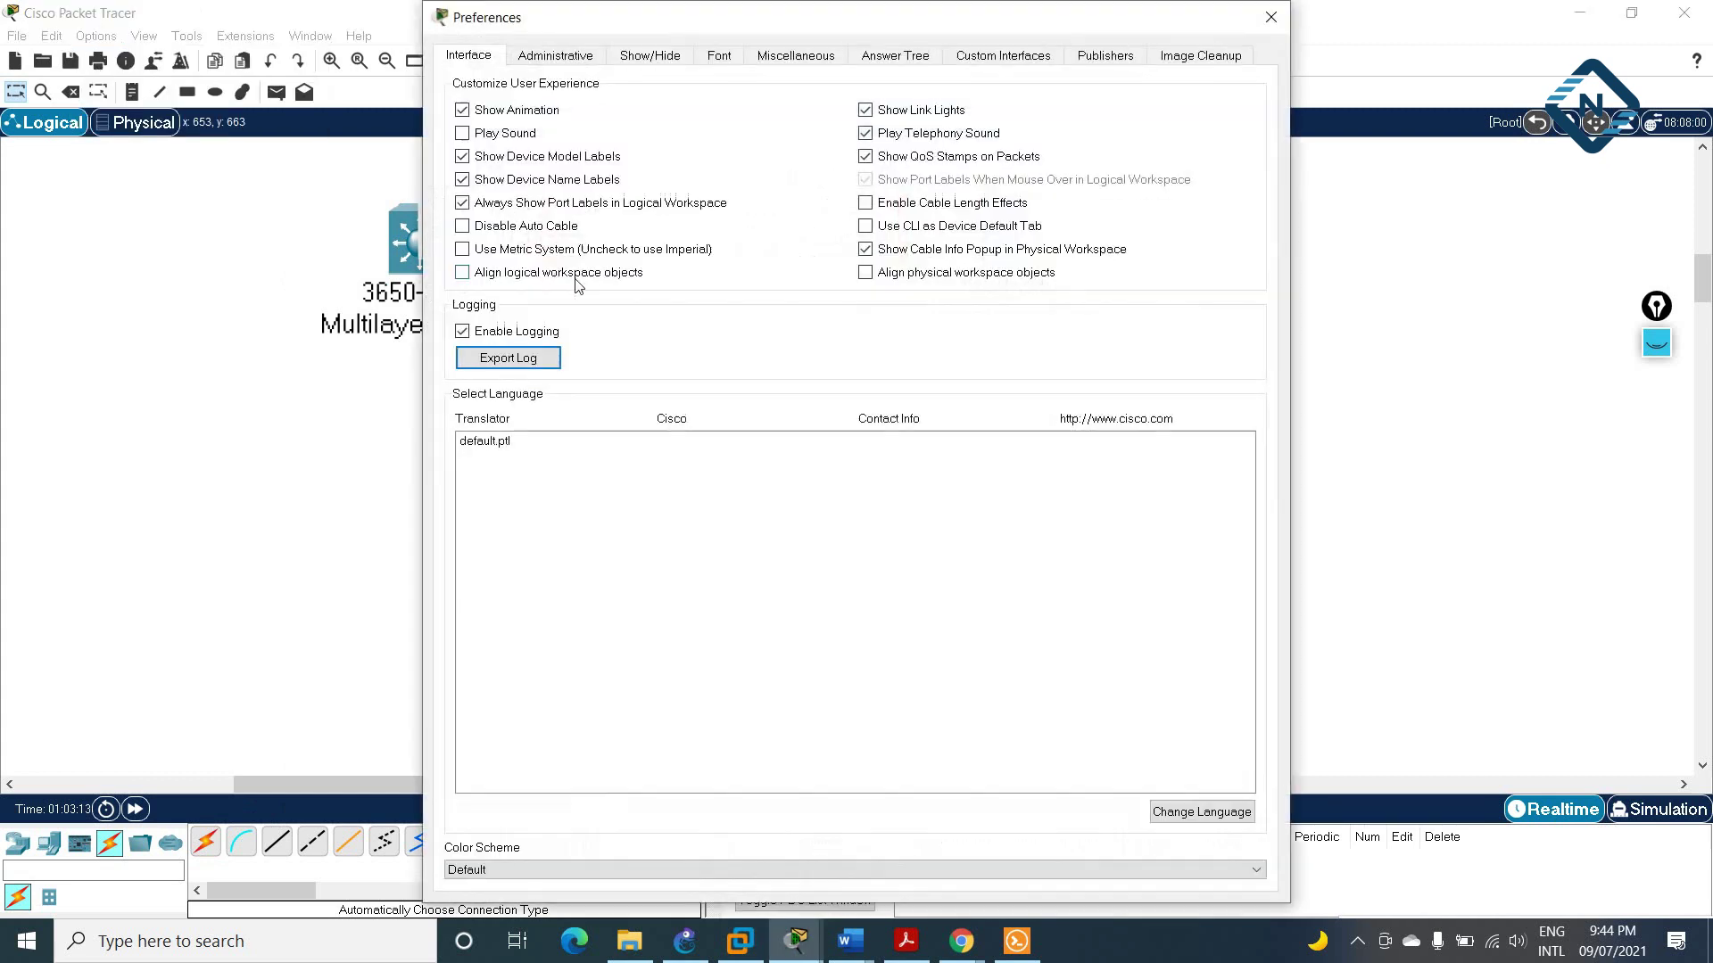
{"action": "left_click", "coordinate": [462, 202]}
{"action": "left_click", "coordinate": [1271, 17]}
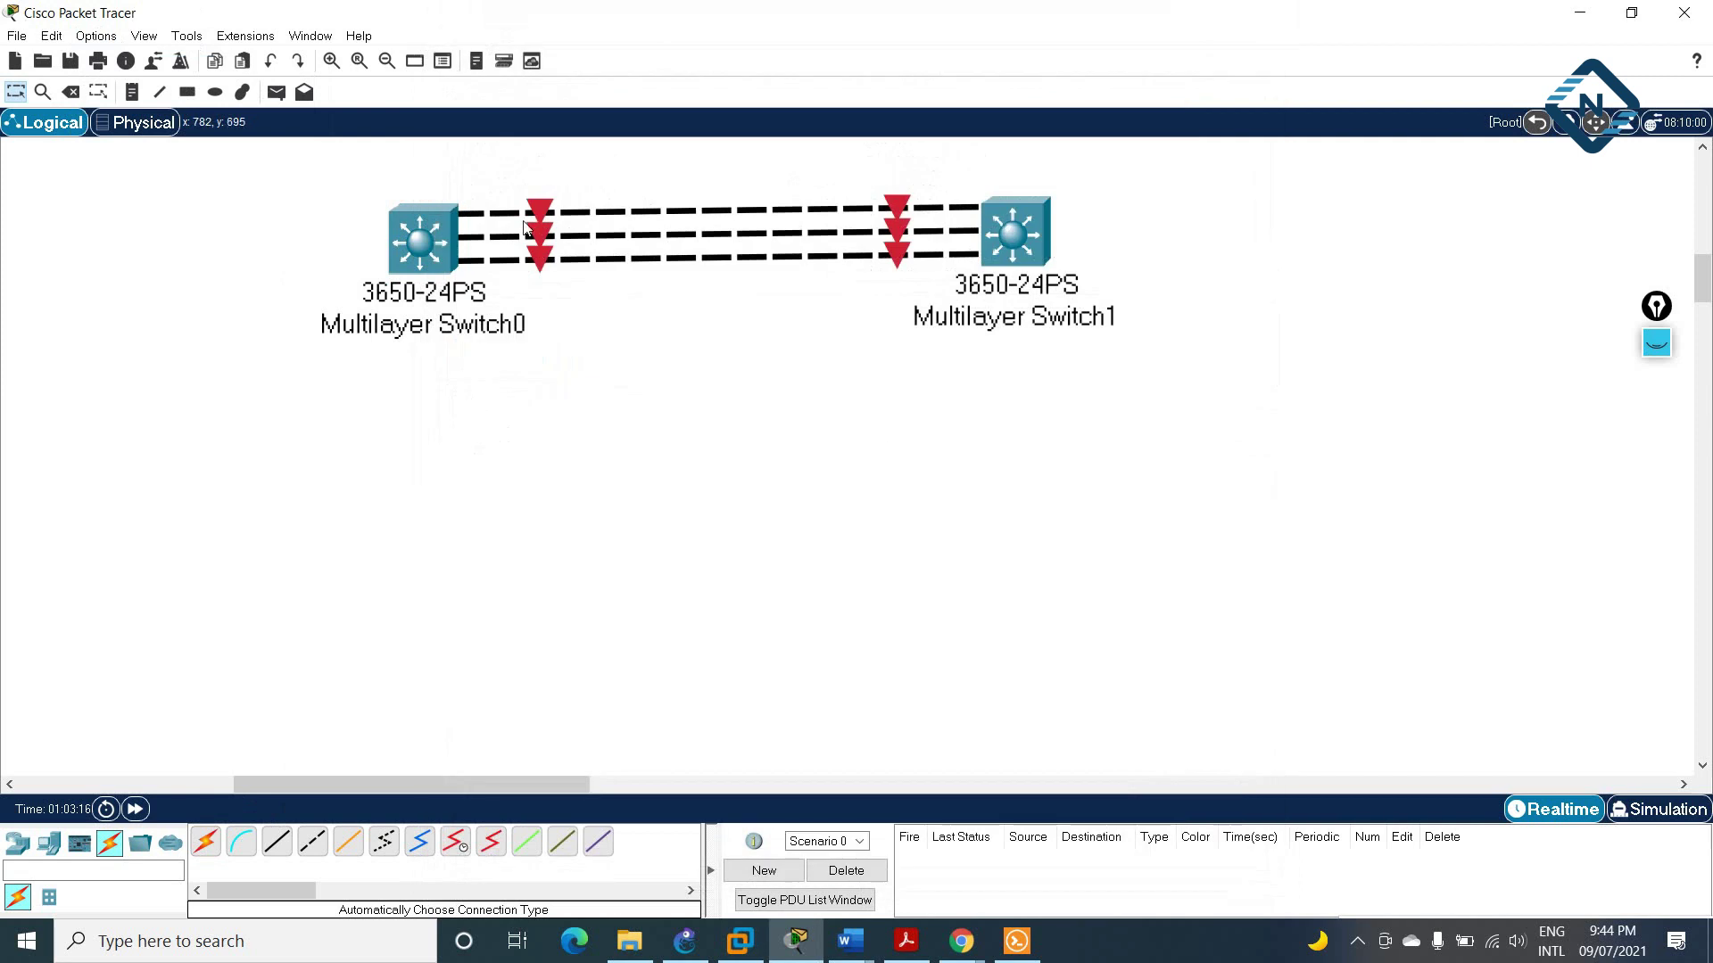
Step: Add a fourth and a fifth automatically chosen link between the switches and shift Multilayer Switch0 slightly away from Switch1
{"action": "left_click", "coordinate": [206, 844]}
{"action": "left_click", "coordinate": [441, 268]}
{"action": "left_click", "coordinate": [1041, 233]}
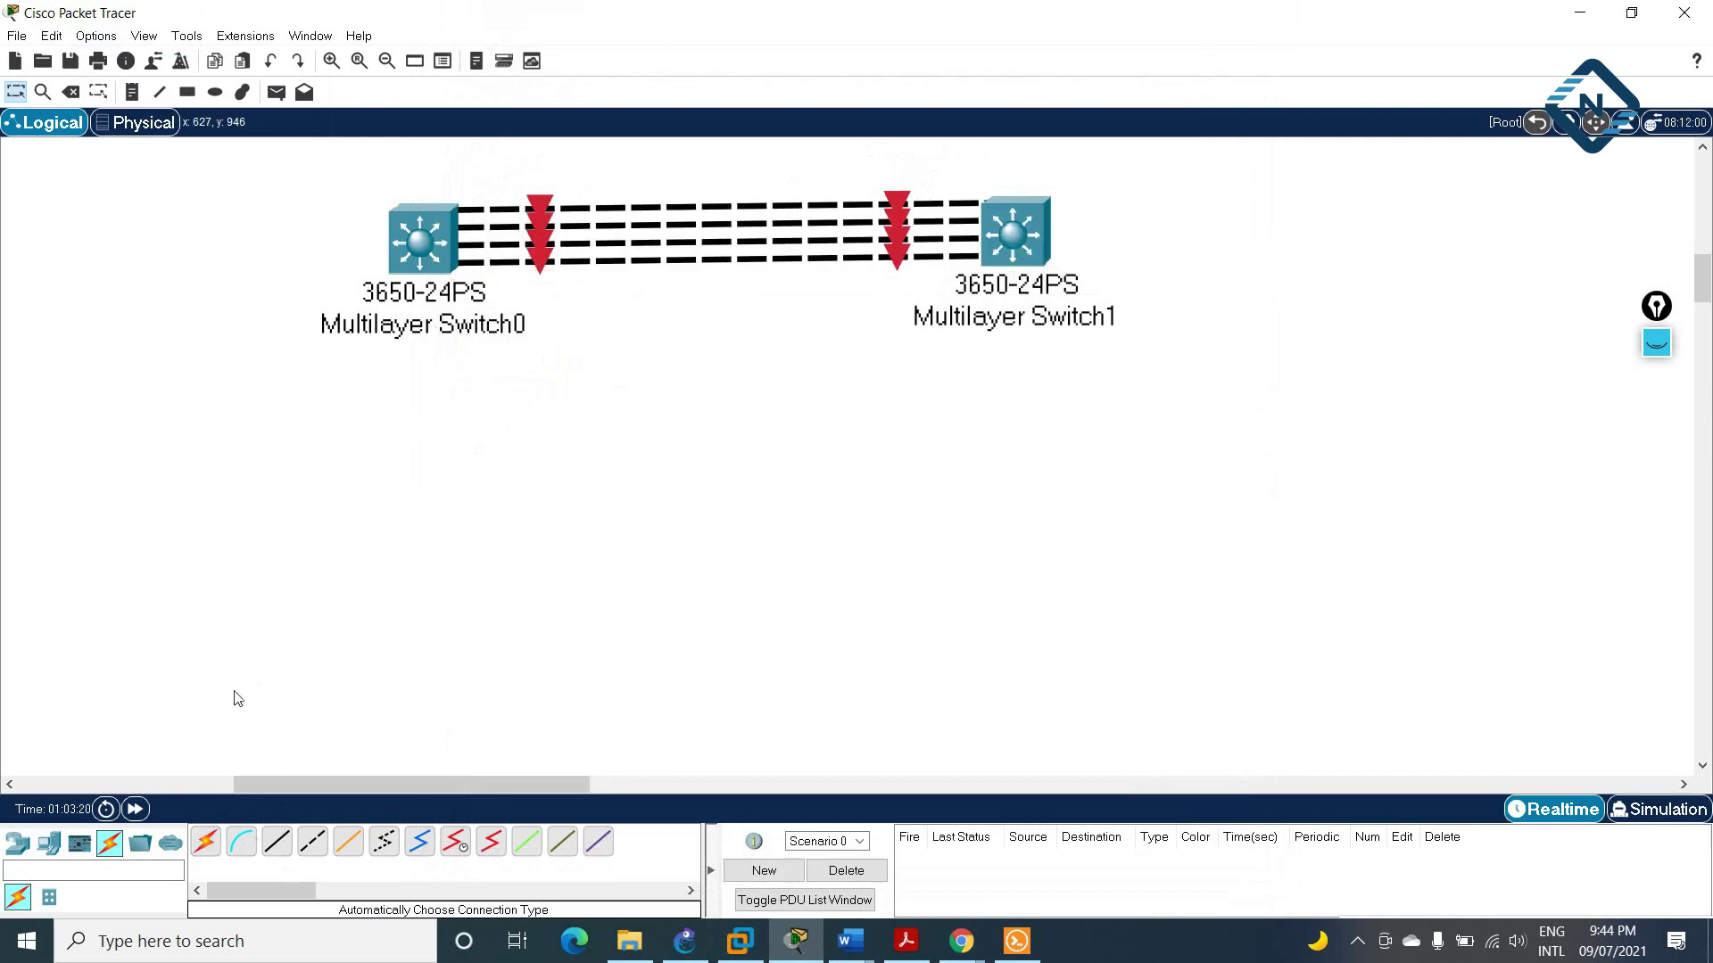
{"action": "left_click", "coordinate": [206, 842]}
{"action": "left_click", "coordinate": [426, 241]}
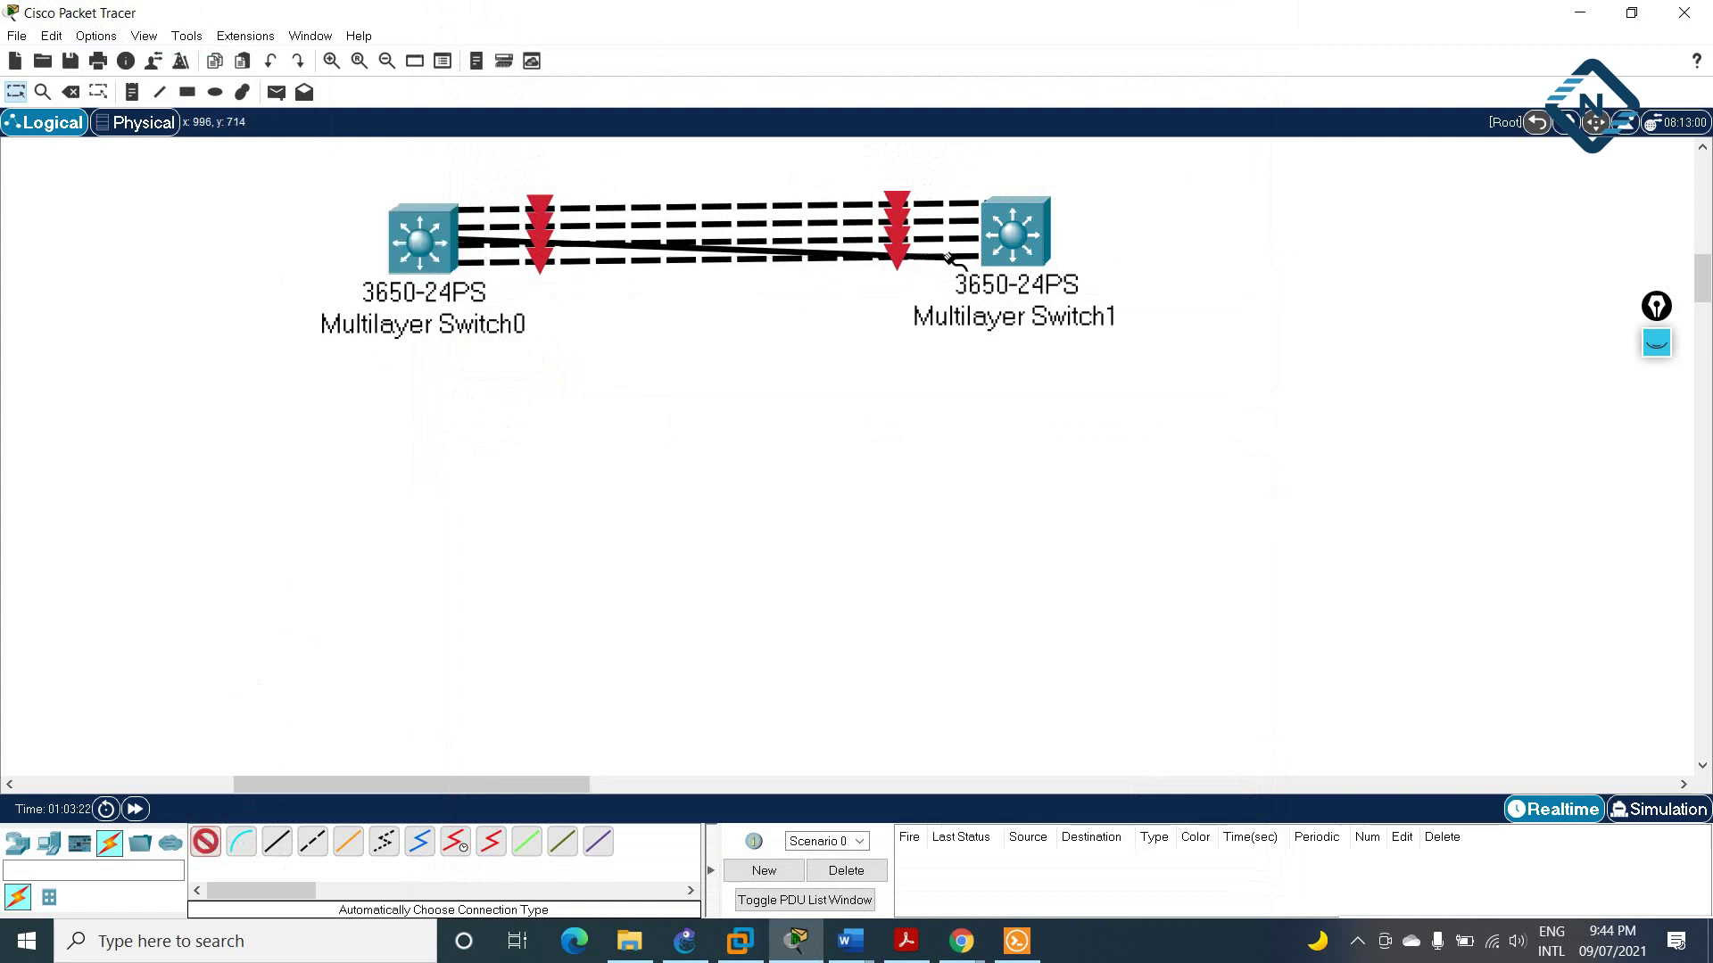
{"action": "left_click", "coordinate": [1013, 239]}
{"action": "left_click_drag", "start_coordinate": [400, 234], "coordinate": [372, 236]}
Step: Install AC power supply modules in both empty power slots of Multilayer Switch0
{"action": "left_click", "coordinate": [372, 236]}
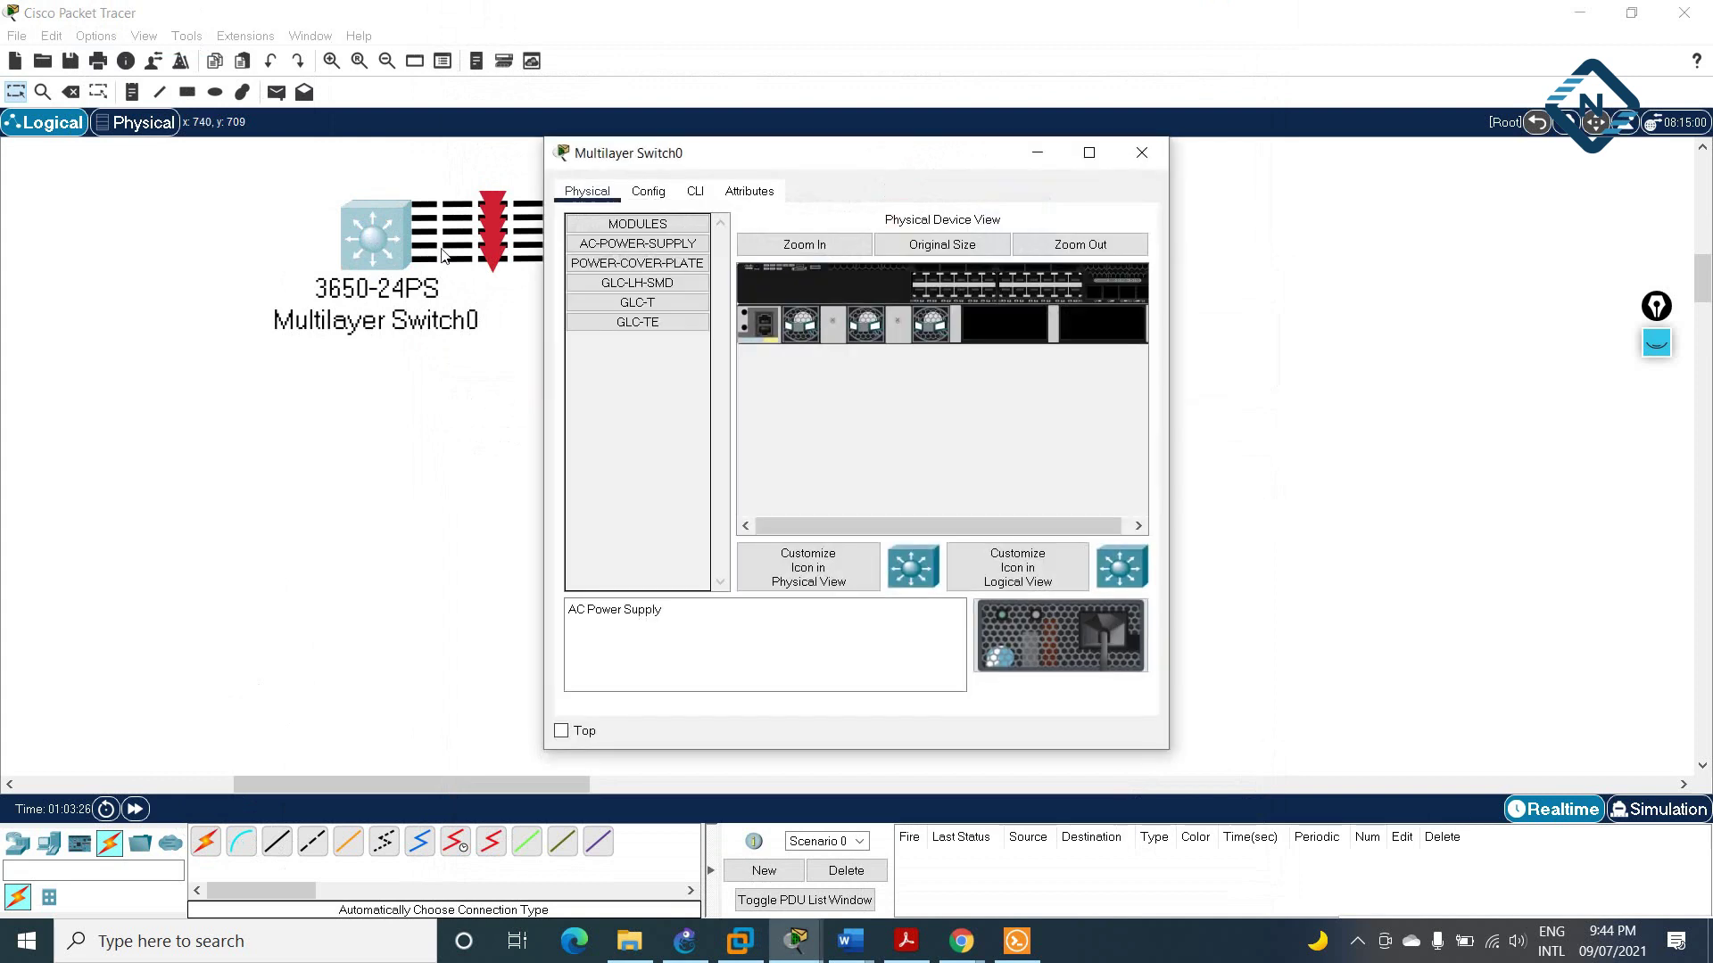
{"action": "left_click", "coordinate": [1088, 153]}
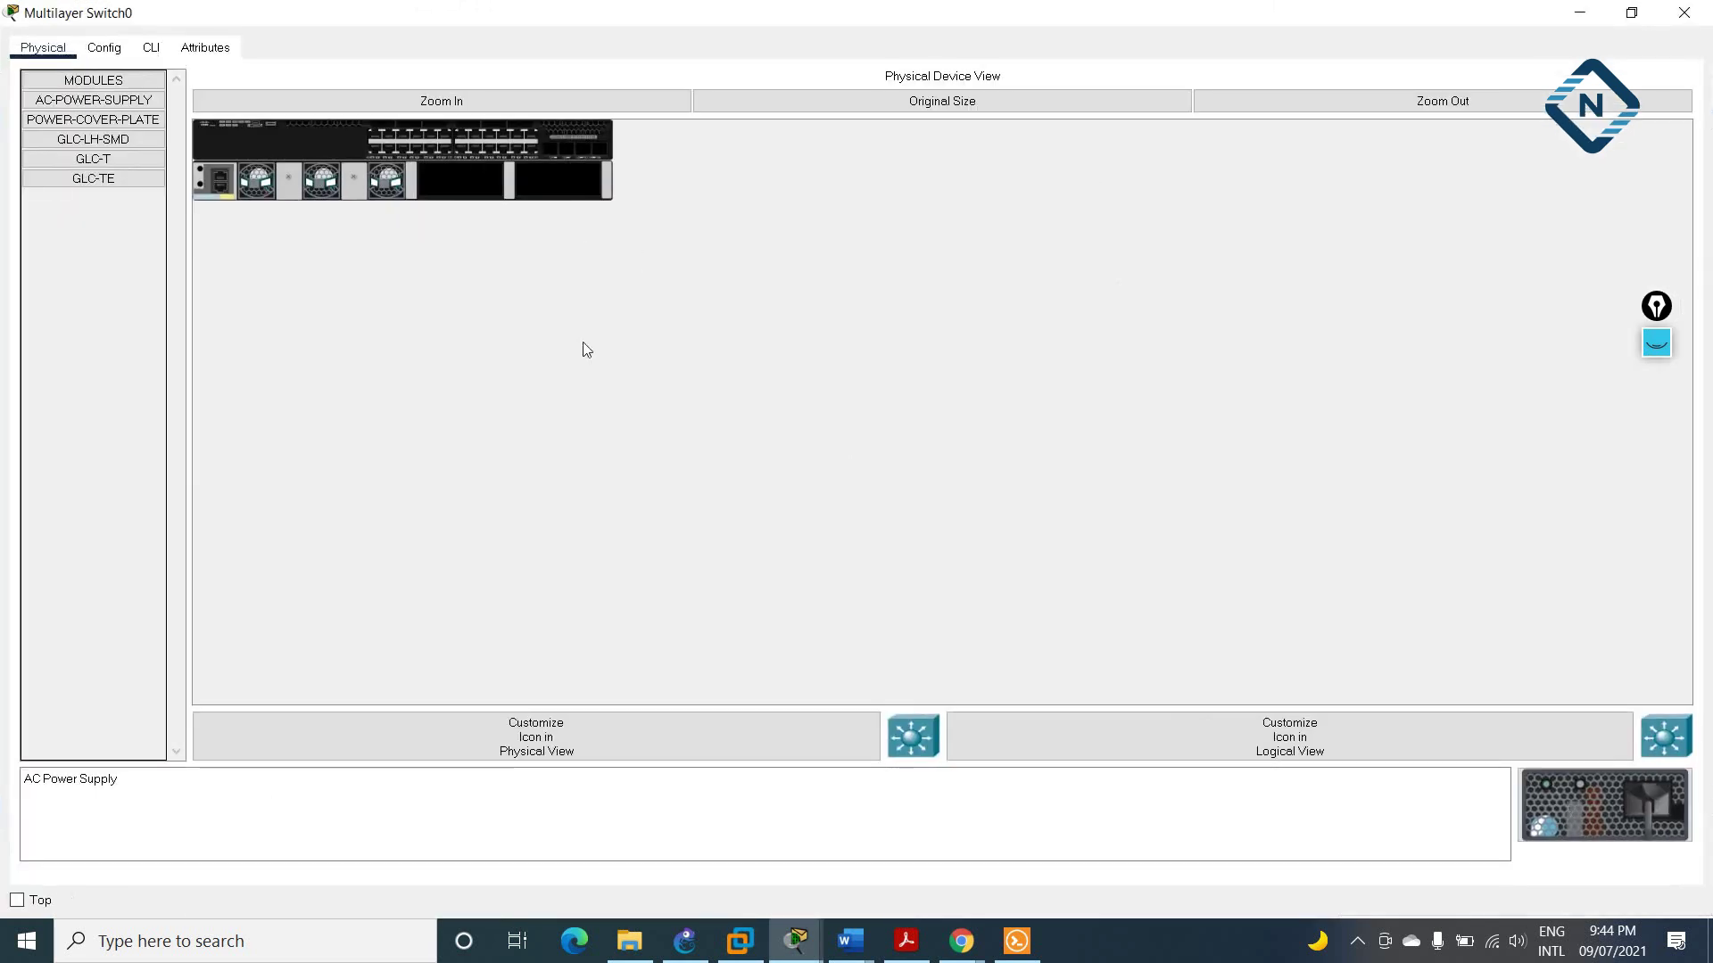
{"action": "left_click_drag", "start_coordinate": [1572, 799], "coordinate": [560, 180]}
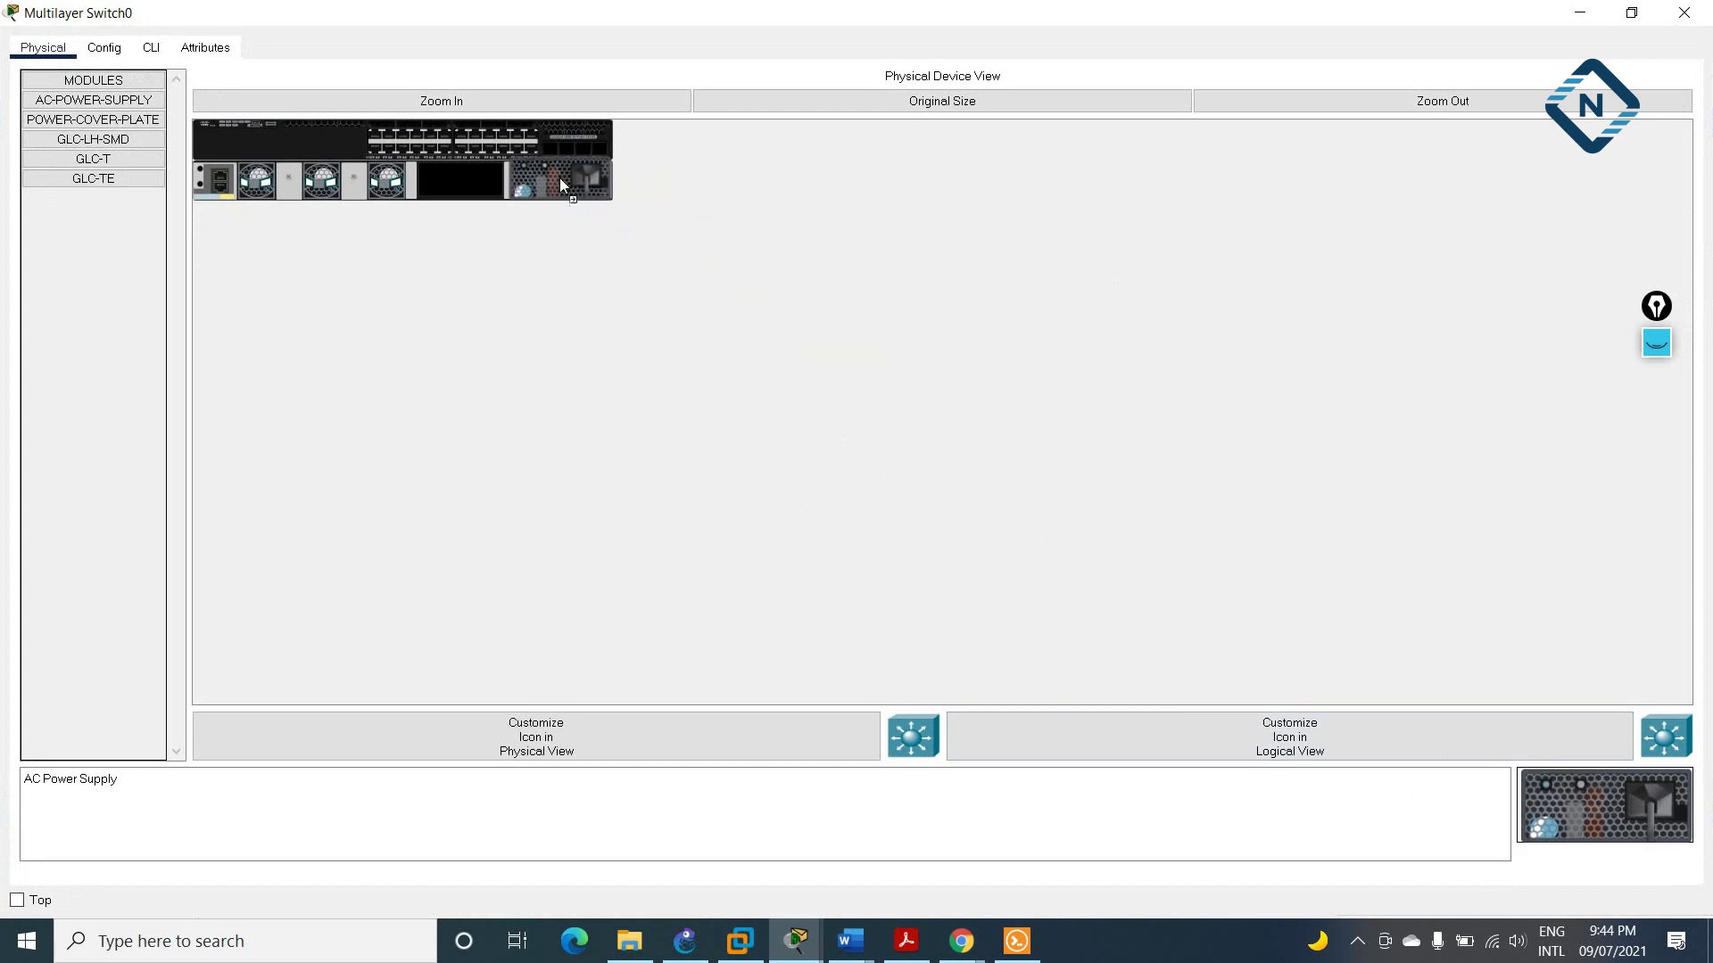
{"action": "left_click_drag", "start_coordinate": [1554, 790], "coordinate": [468, 183]}
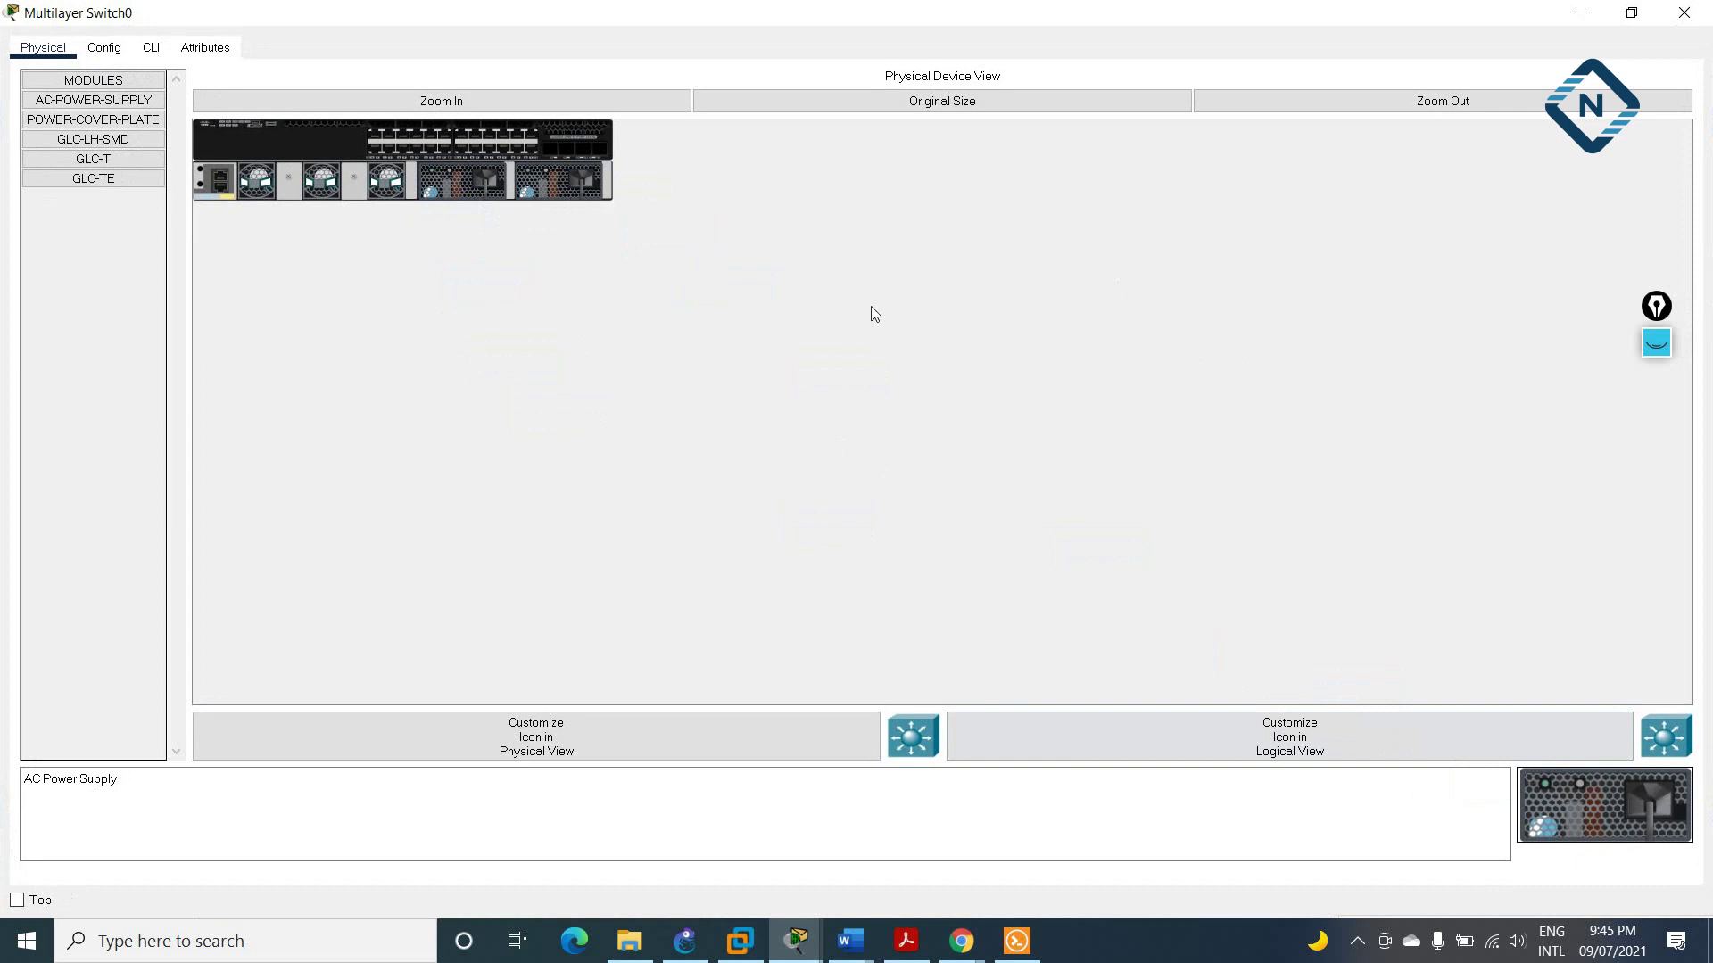
{"action": "left_click", "coordinate": [548, 101]}
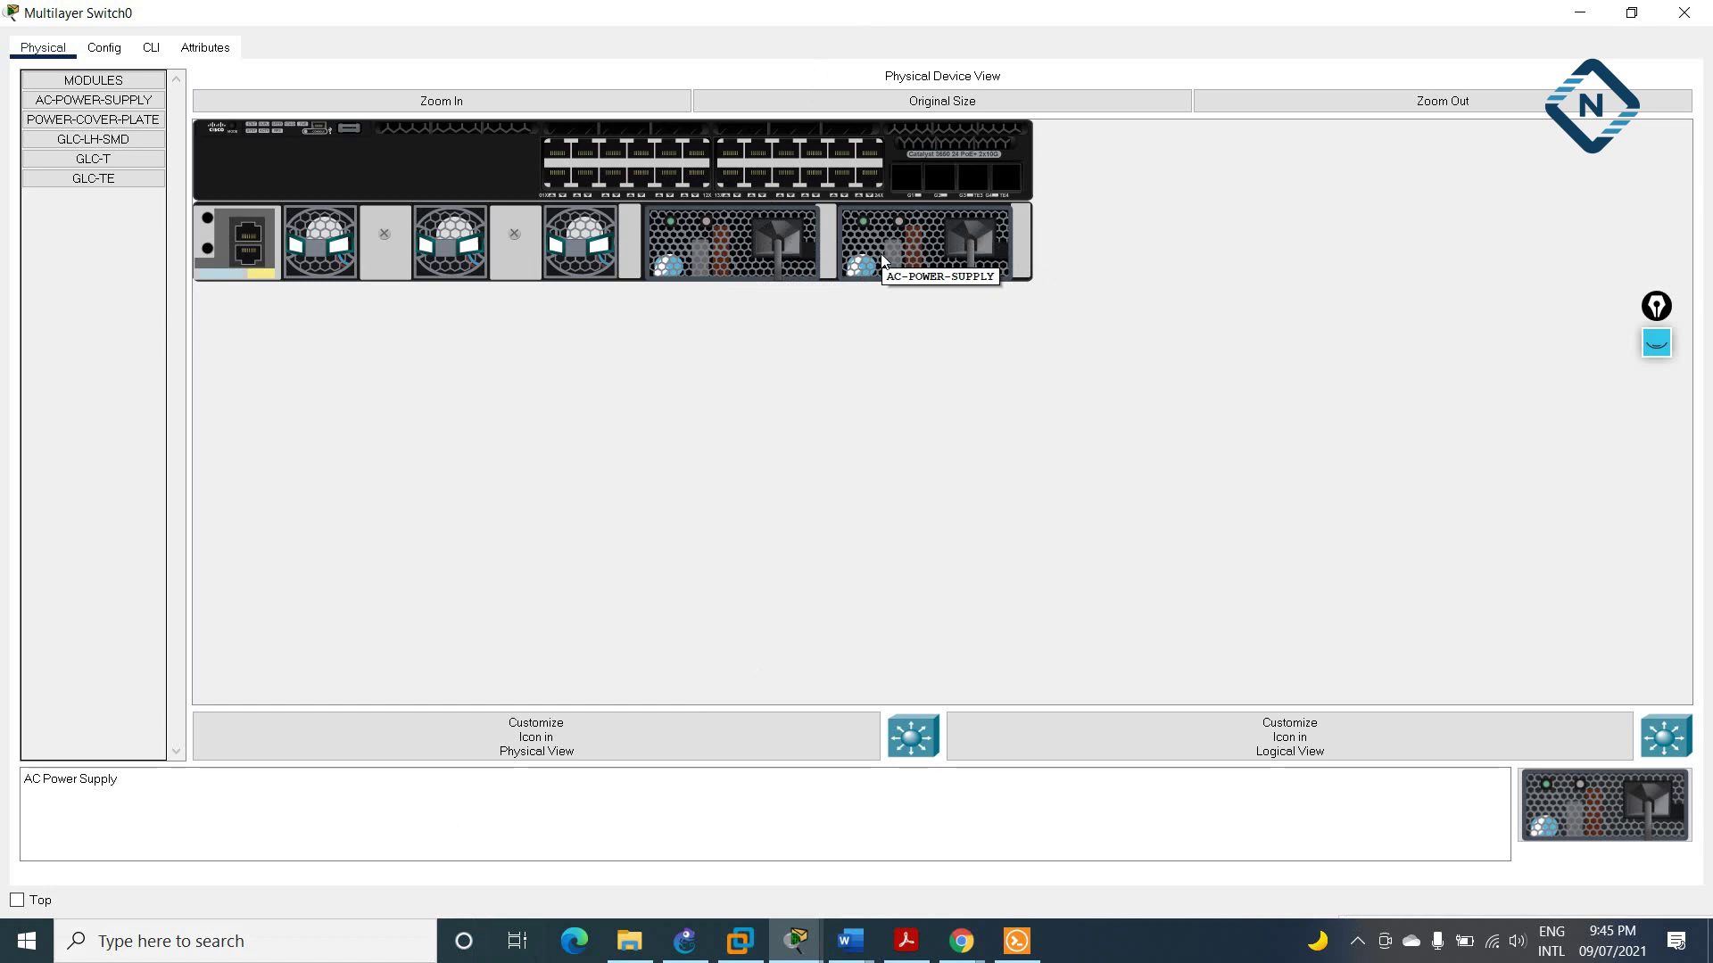
{"action": "left_click", "coordinate": [1684, 12]}
Step: Install AC power supply modules in both empty power slots of Multilayer Switch1
{"action": "double_click", "coordinate": [1007, 244]}
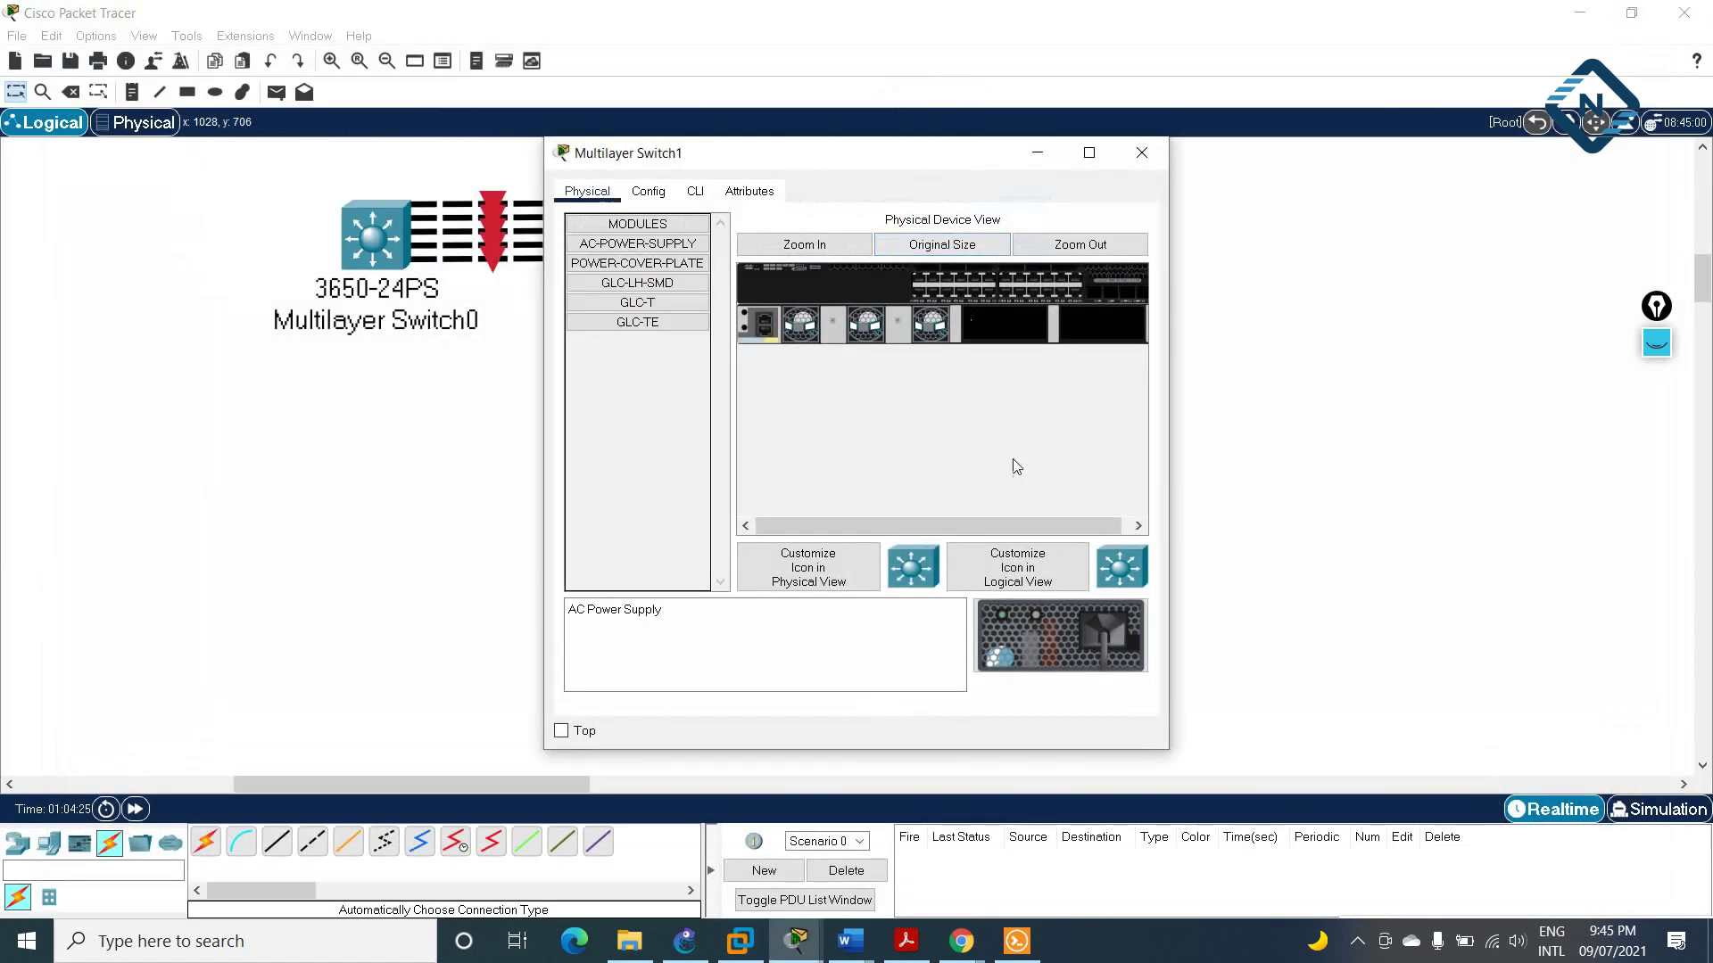
{"action": "left_click", "coordinate": [1089, 152]}
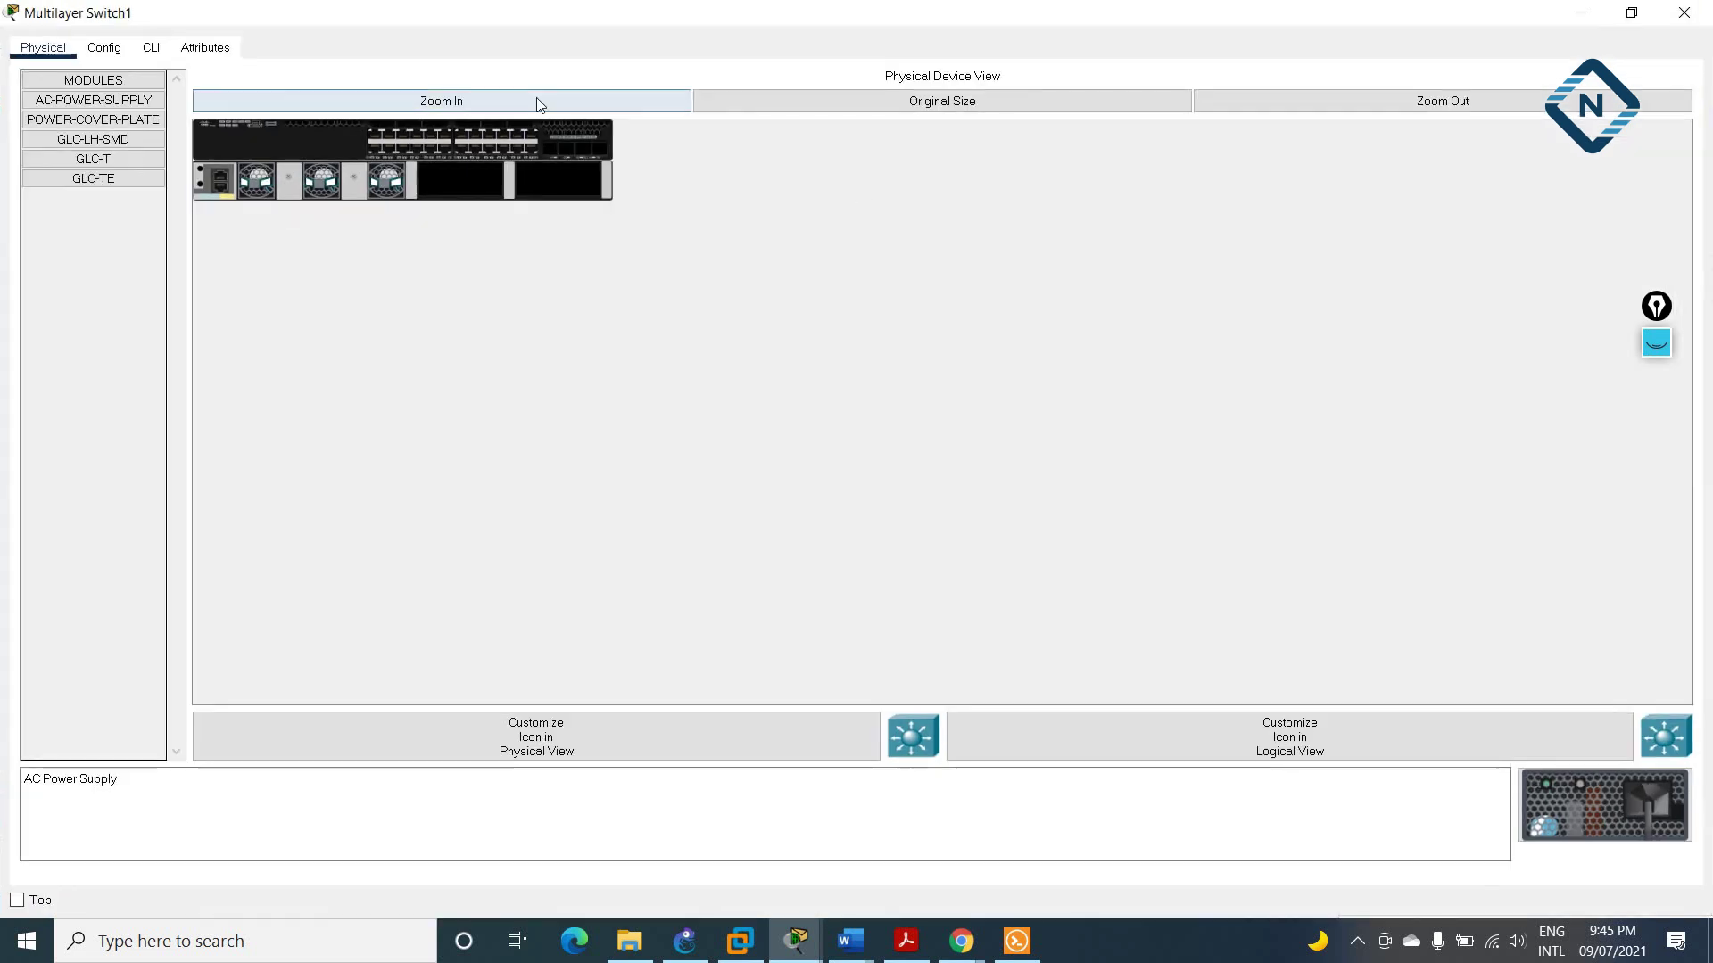
{"action": "left_click", "coordinate": [478, 101]}
{"action": "left_click_drag", "start_coordinate": [1604, 806], "coordinate": [744, 248]}
{"action": "left_click_drag", "start_coordinate": [1604, 805], "coordinate": [919, 258]}
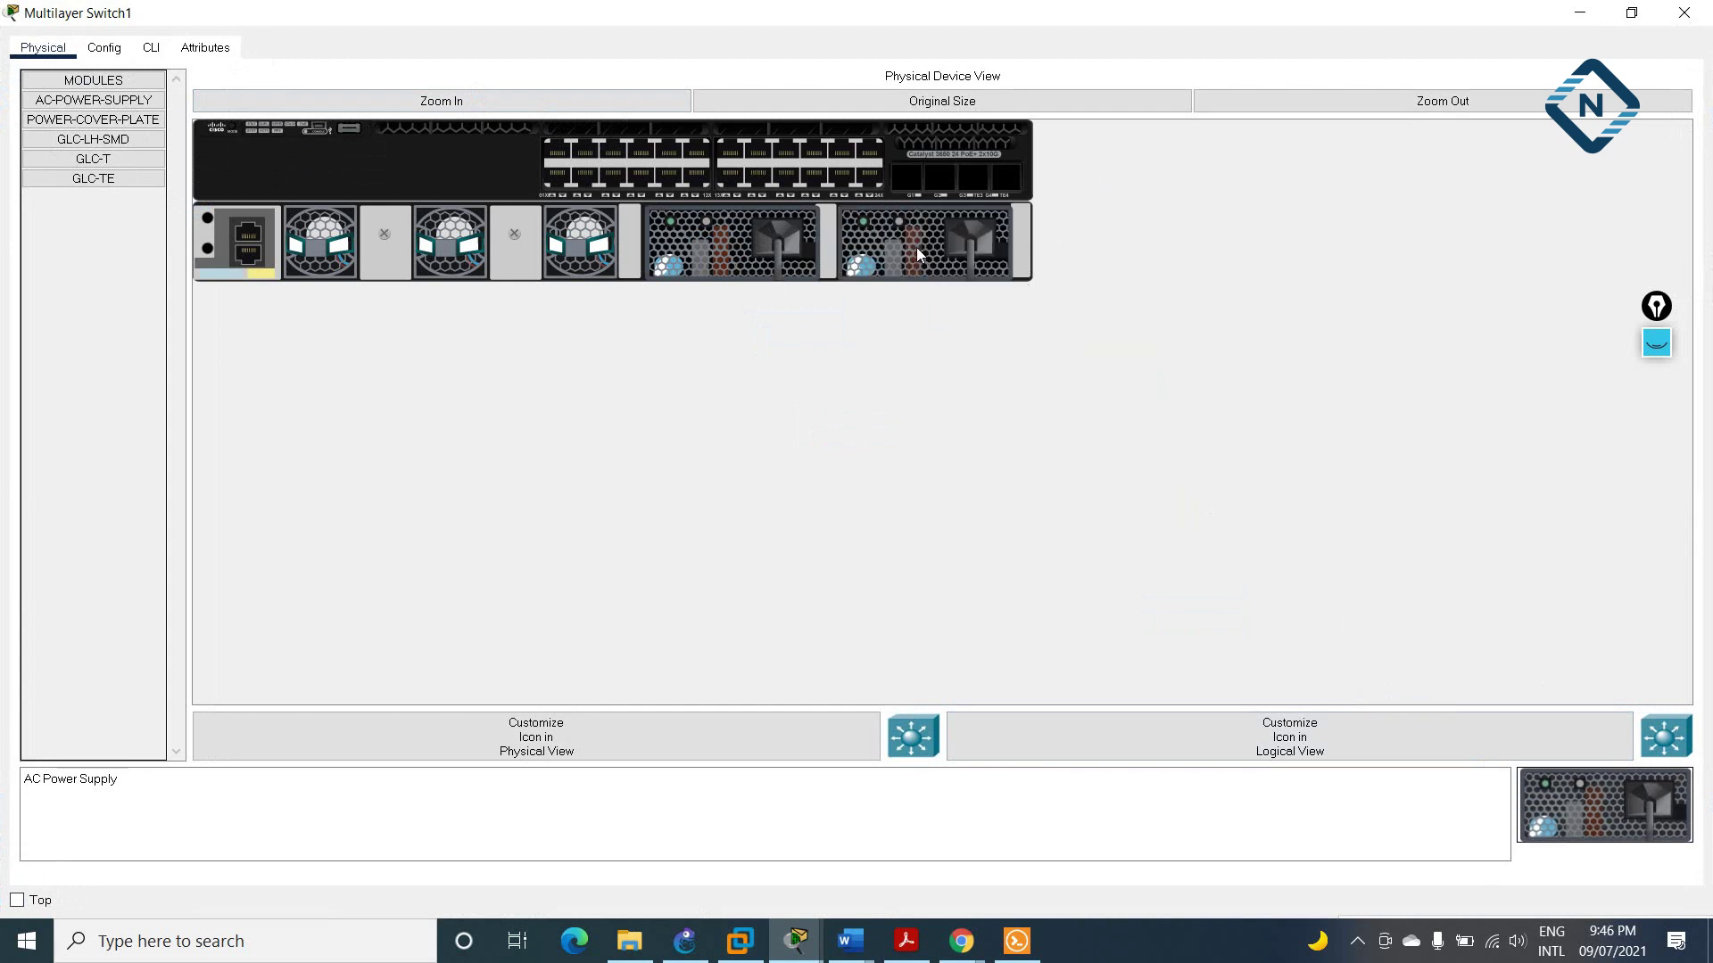
{"action": "left_click", "coordinate": [1683, 12]}
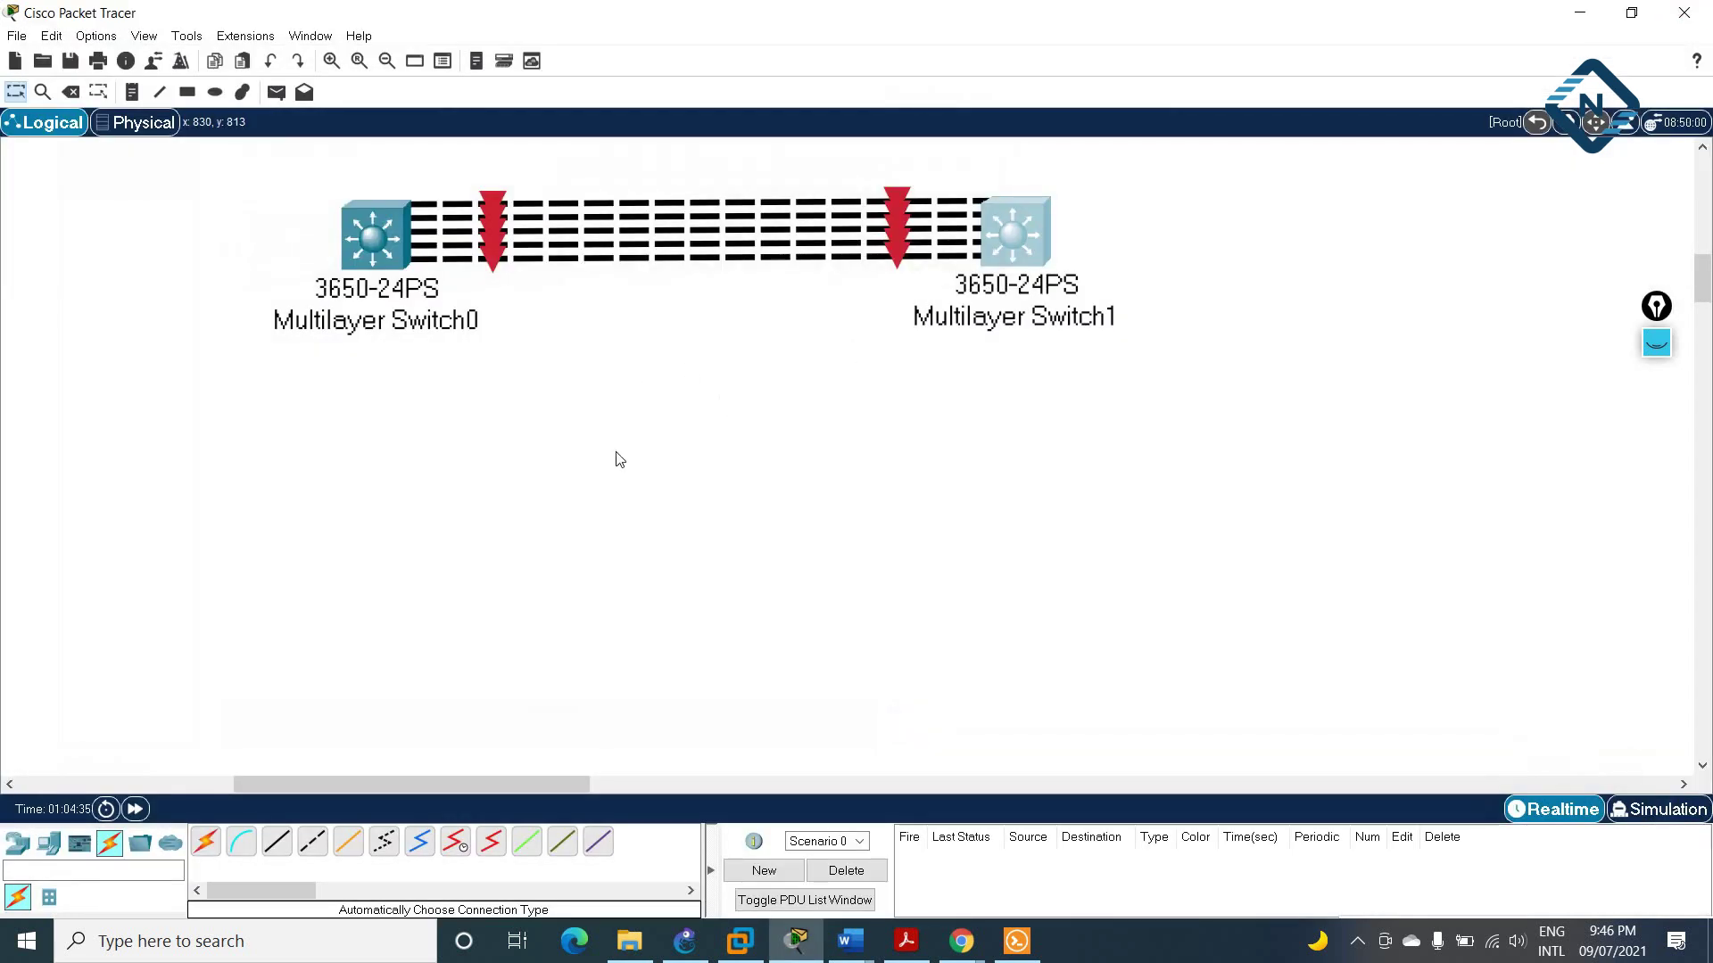
Step: Answer no to the initial configuration dialog in Multilayer Switch0's command line, start the session, and close the device window
{"action": "left_click", "coordinate": [387, 241]}
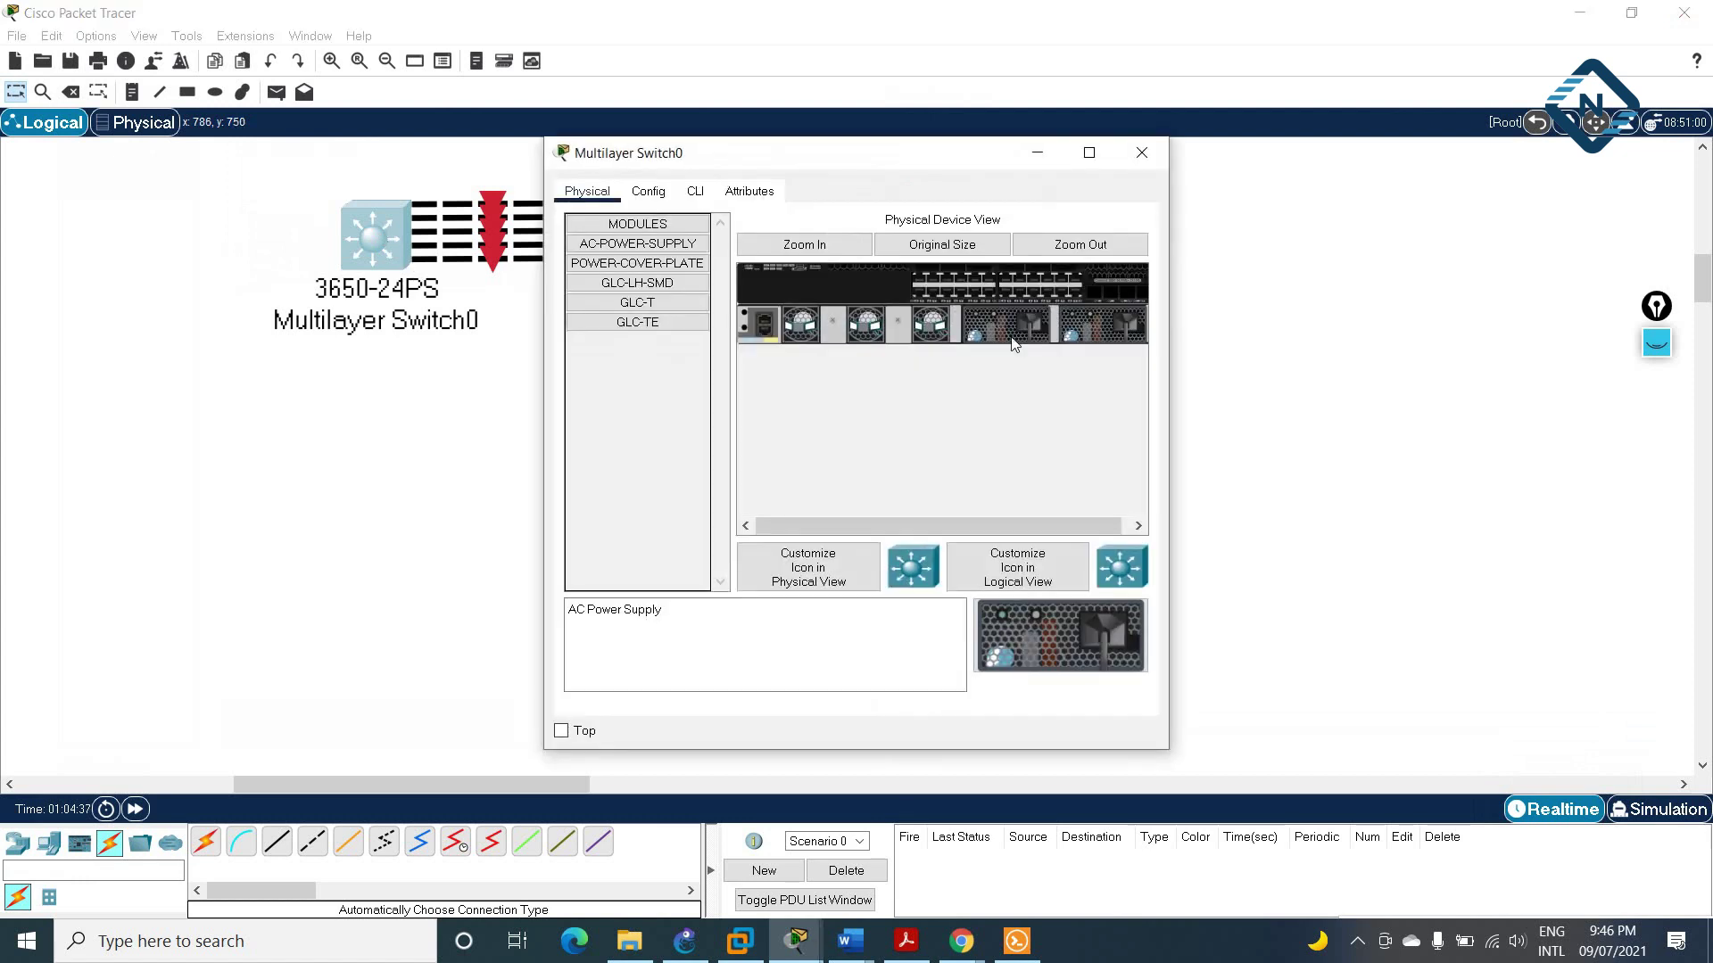
{"action": "left_click", "coordinate": [695, 191]}
{"action": "left_click_drag", "start_coordinate": [1168, 345], "coordinate": [1707, 419]}
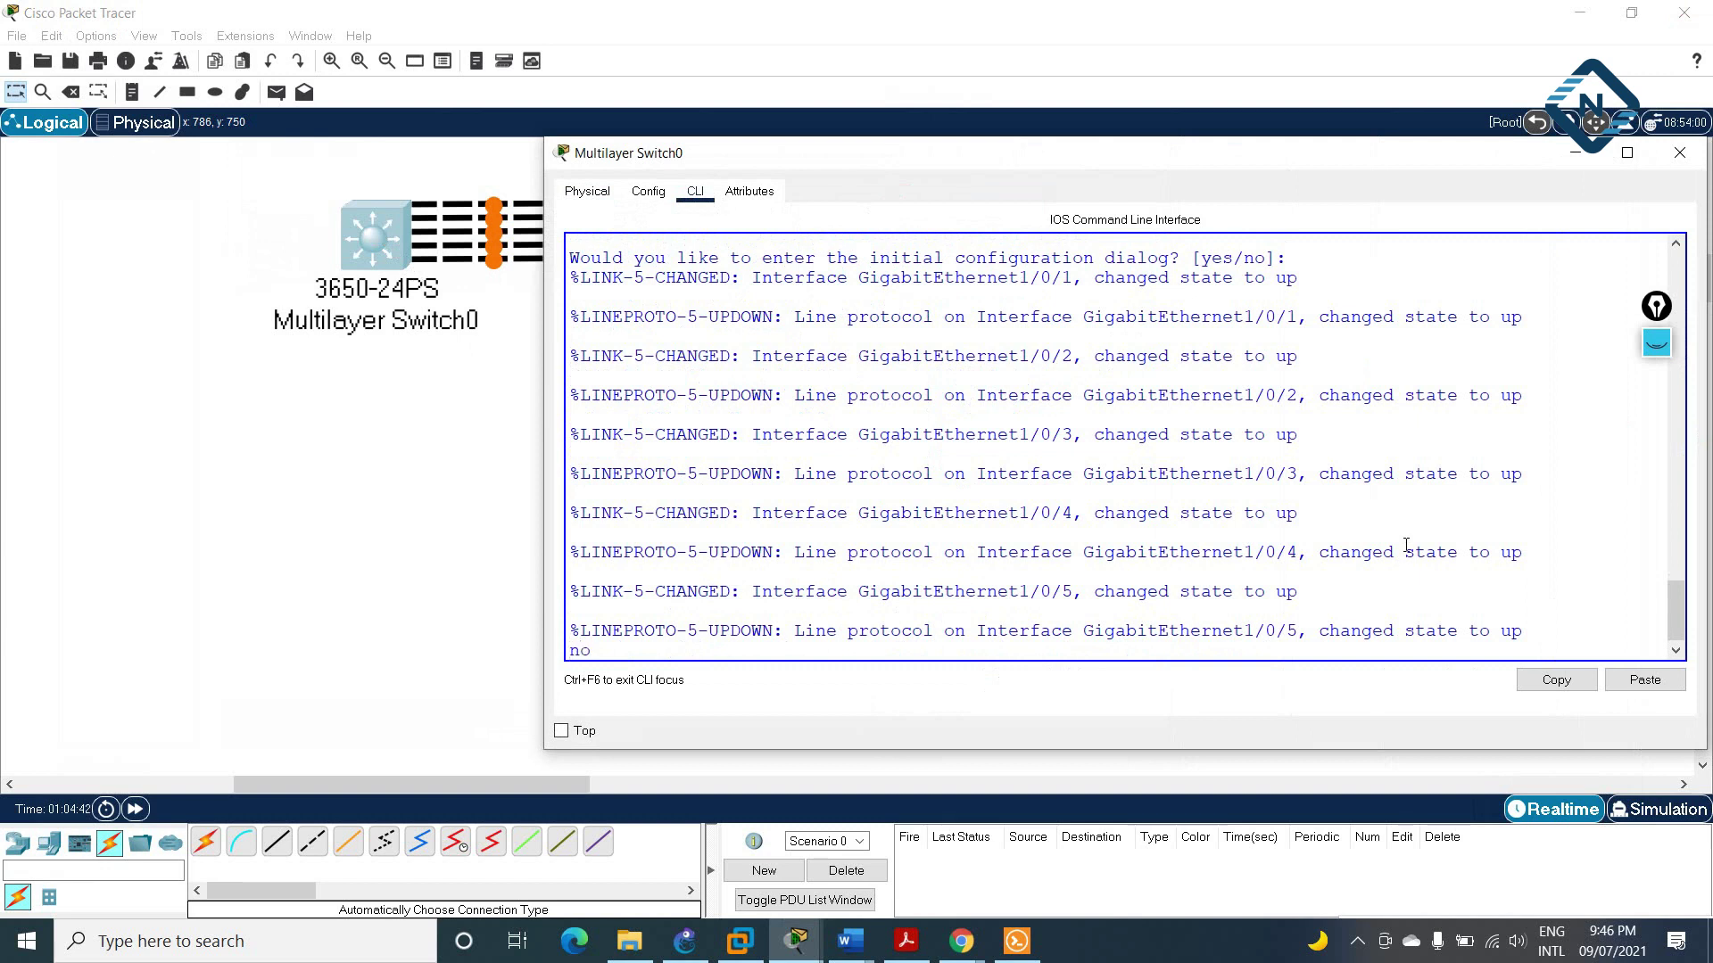
{"action": "type", "text": "no"}
{"action": "key", "text": "Return"}
{"action": "key", "text": "Return"}
{"action": "key", "text": "Return"}
{"action": "key", "text": "Return"}
{"action": "key", "text": "Return"}
{"action": "key", "text": "Return"}
{"action": "key", "text": "Return"}
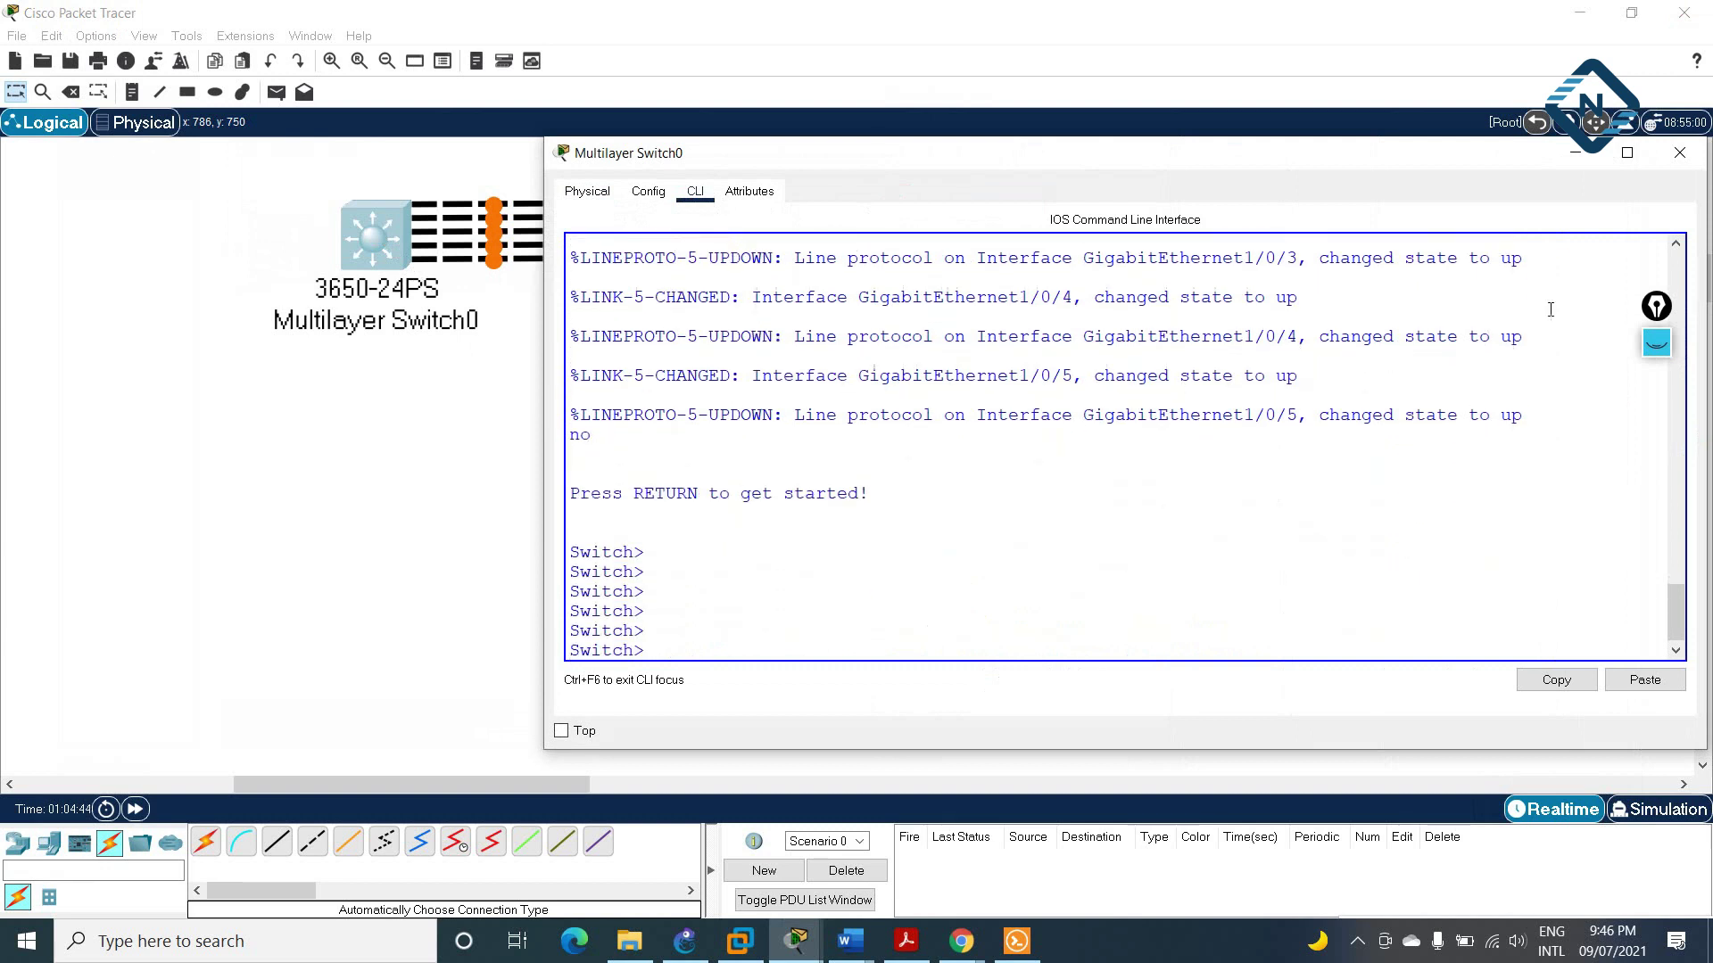
{"action": "left_click", "coordinate": [1680, 152]}
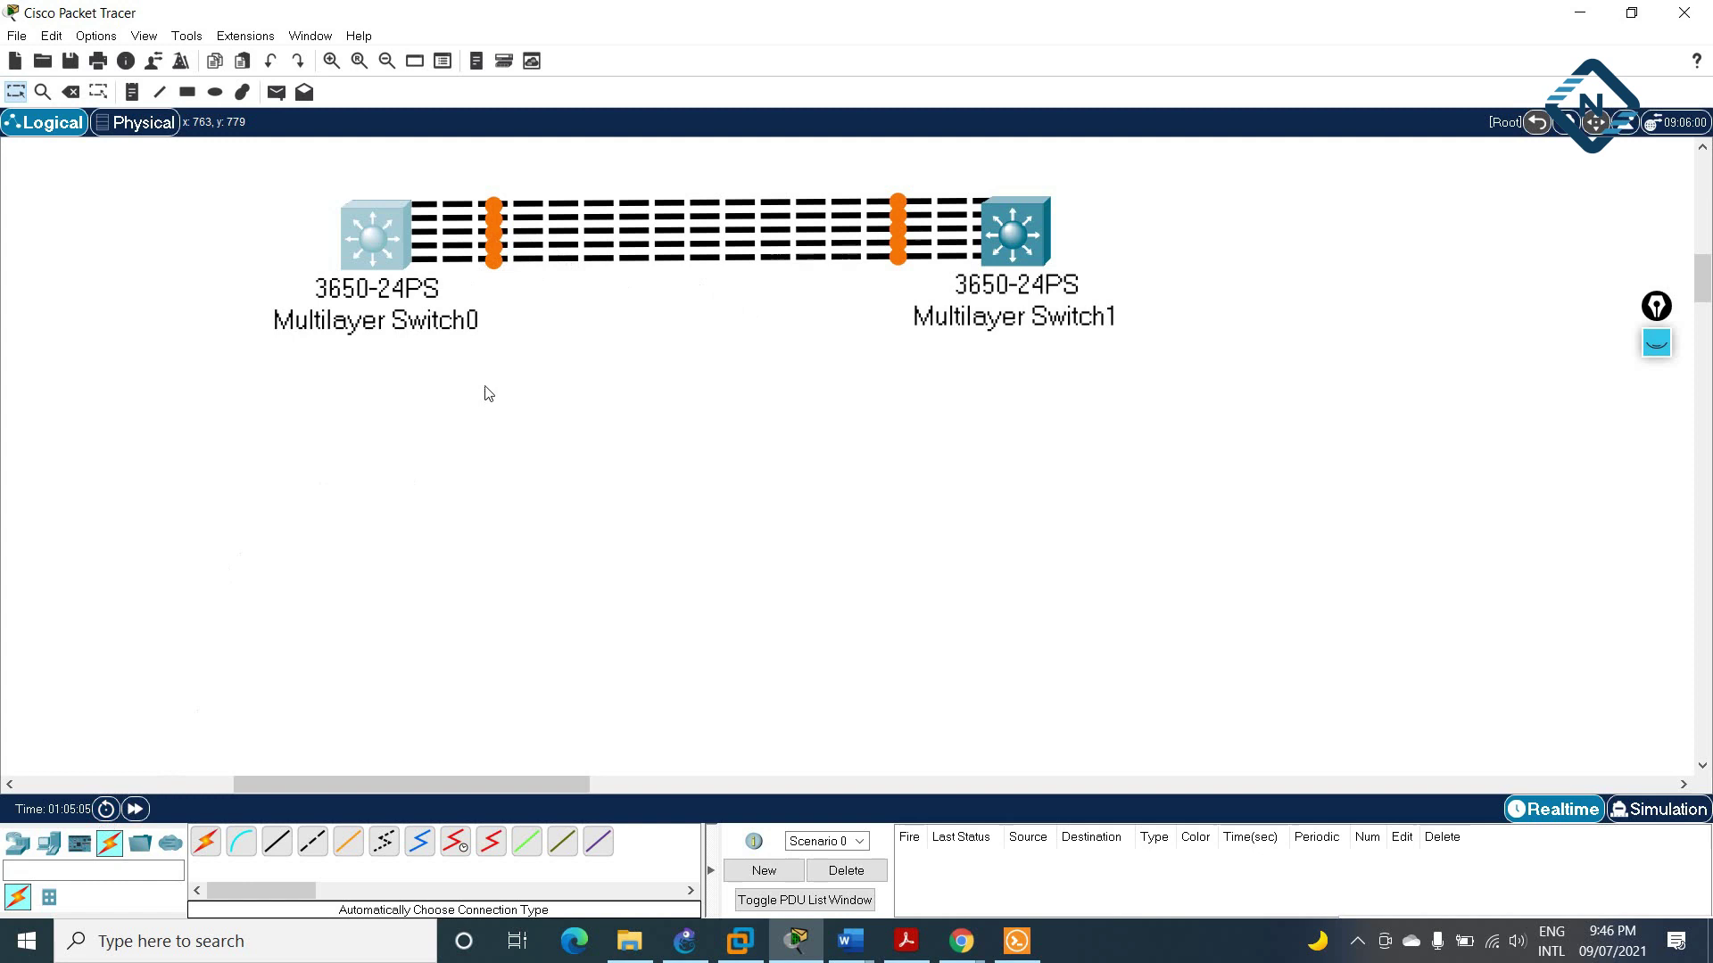
Step: Fast-forward the network time and examine the port status of the links between the two switches
{"action": "left_click", "coordinate": [135, 809]}
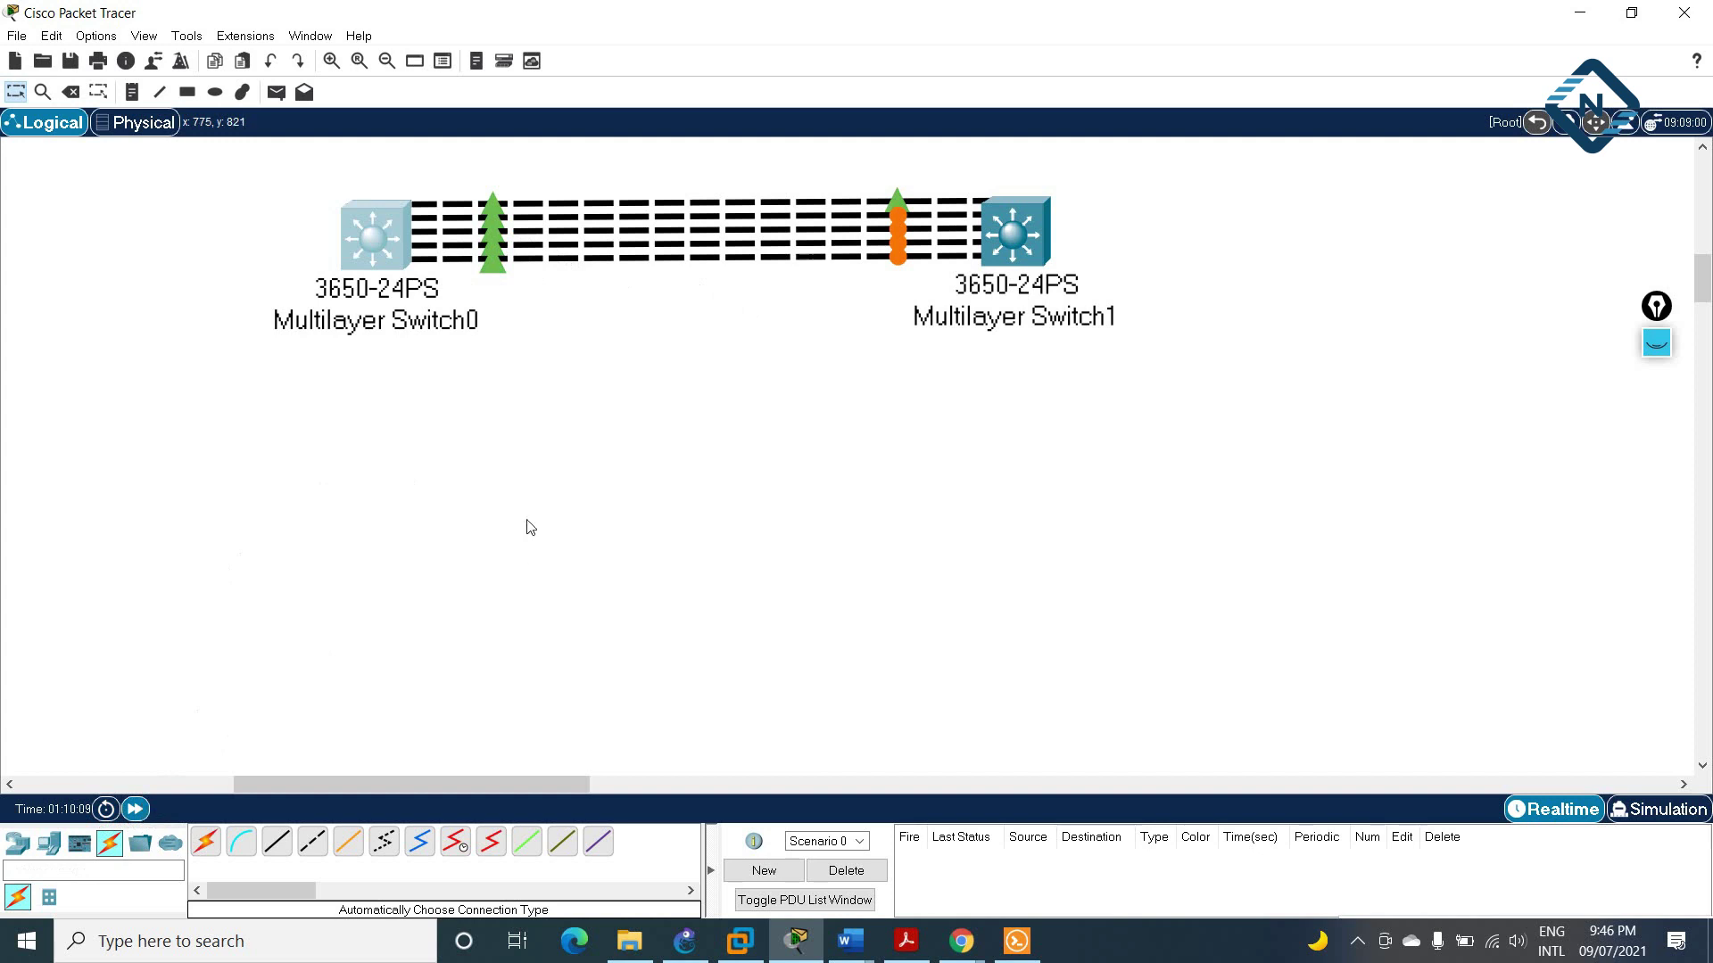
{"action": "left_click", "coordinate": [331, 60]}
{"action": "left_click", "coordinate": [331, 61]}
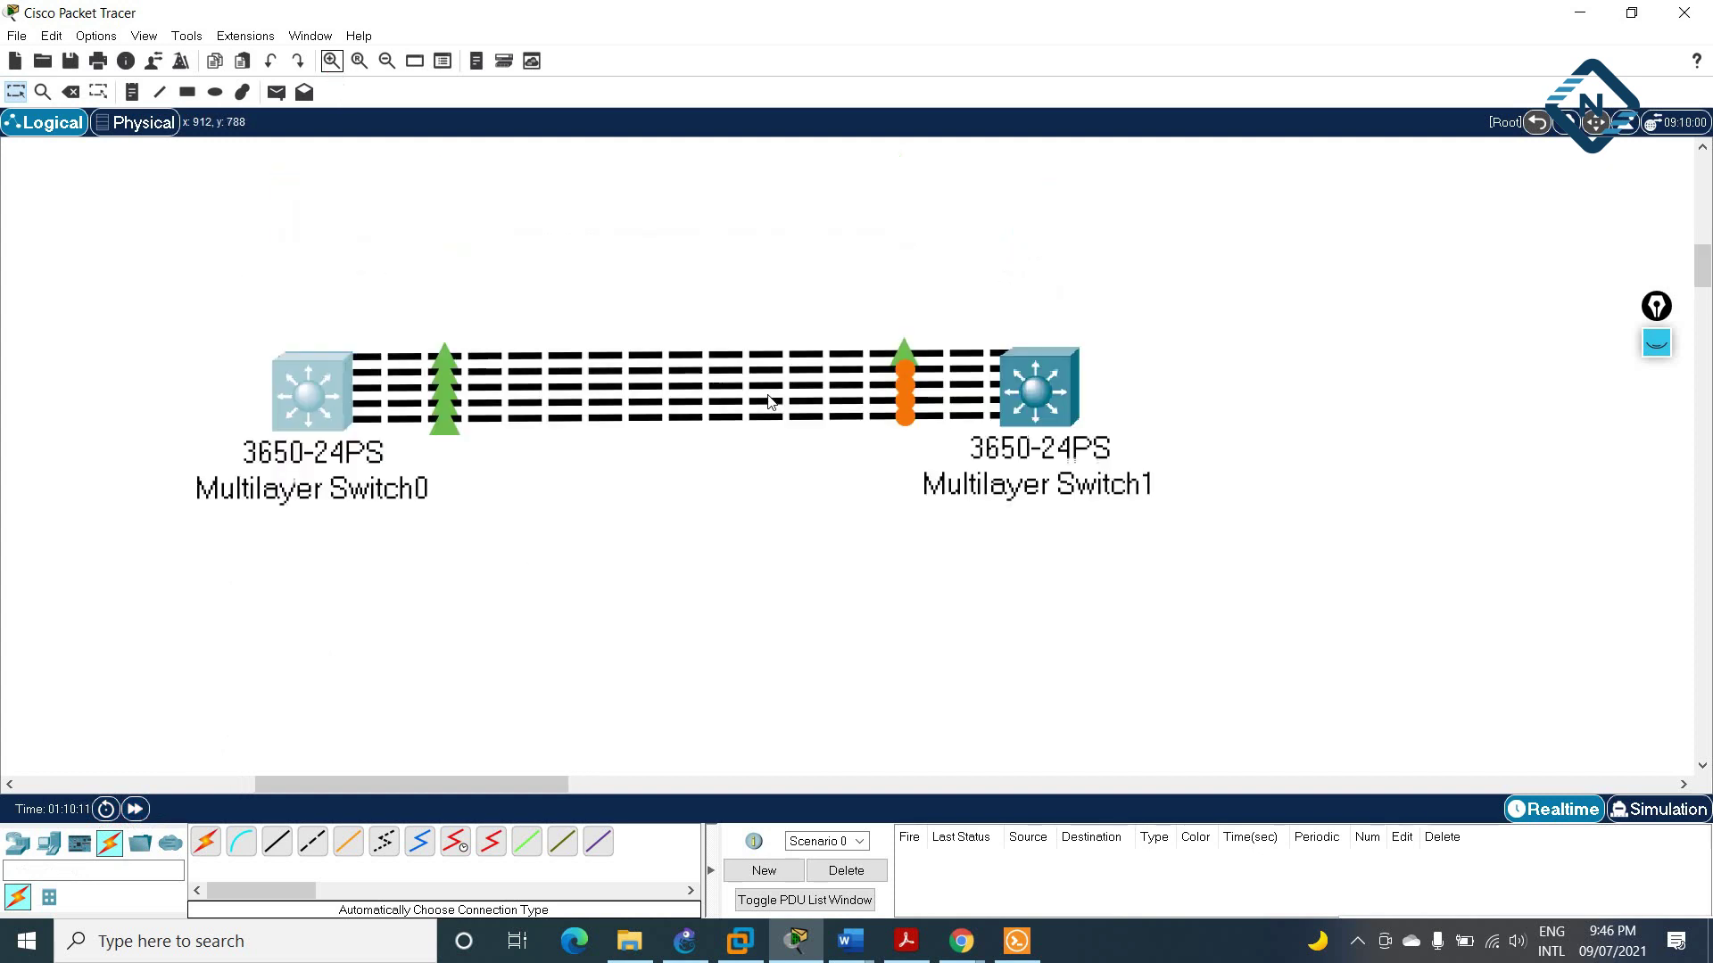
{"action": "left_click", "coordinate": [332, 61]}
{"action": "left_click", "coordinate": [332, 60]}
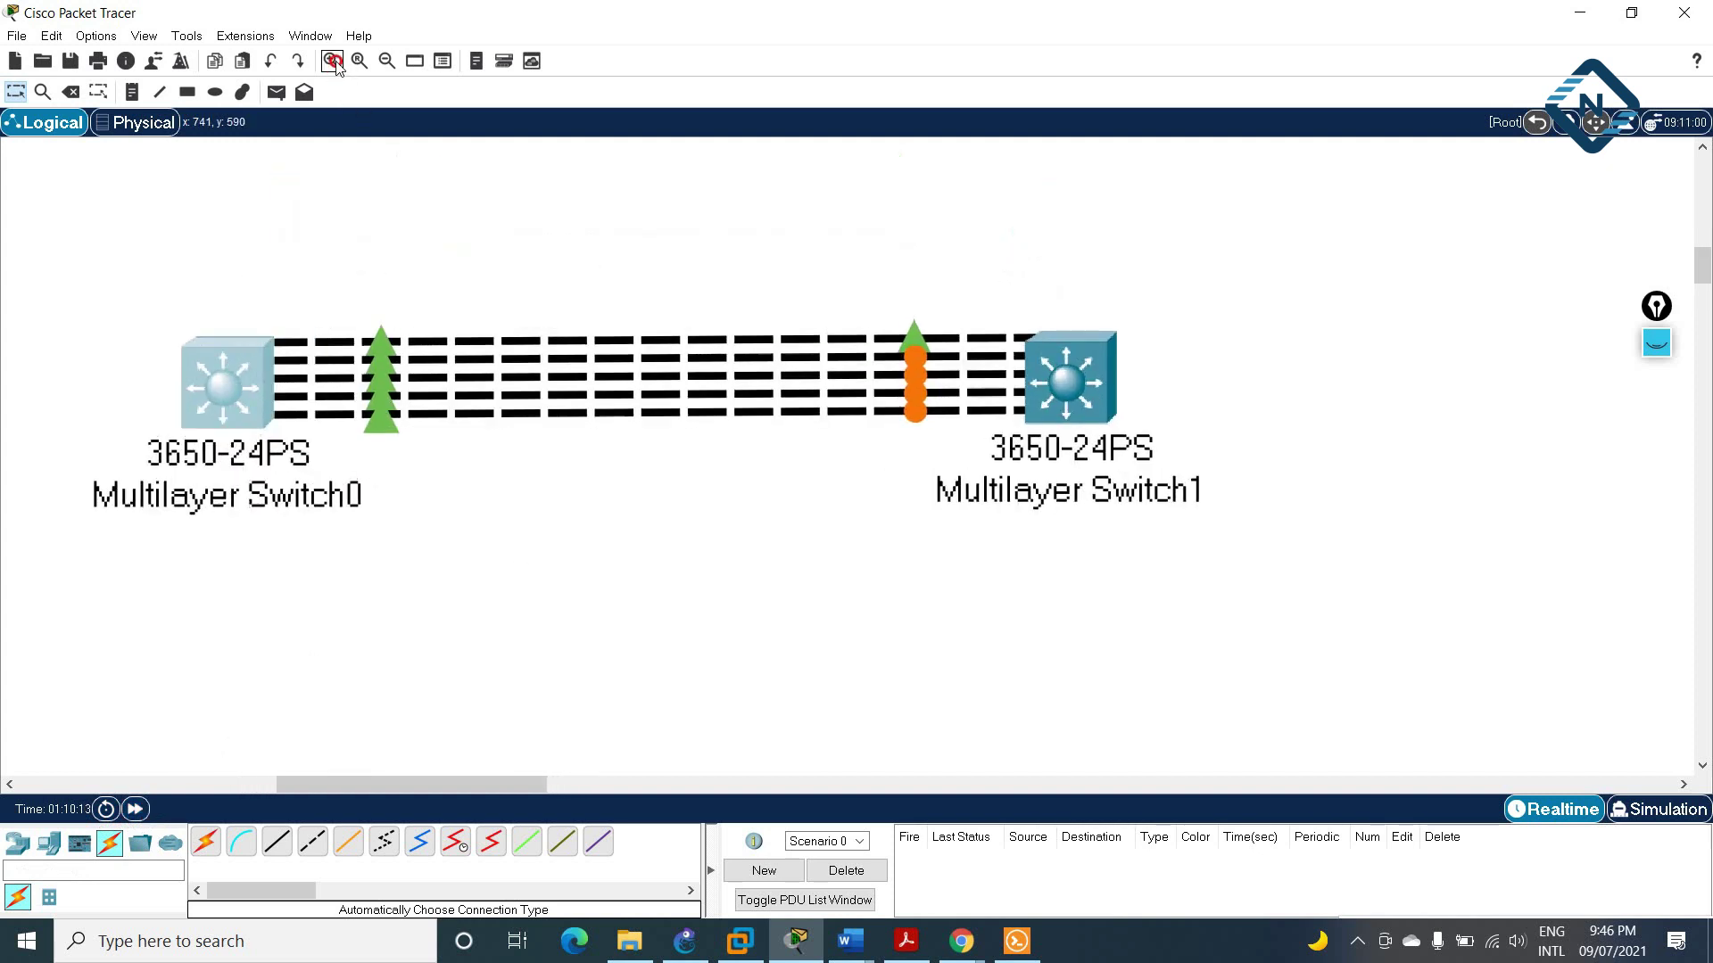